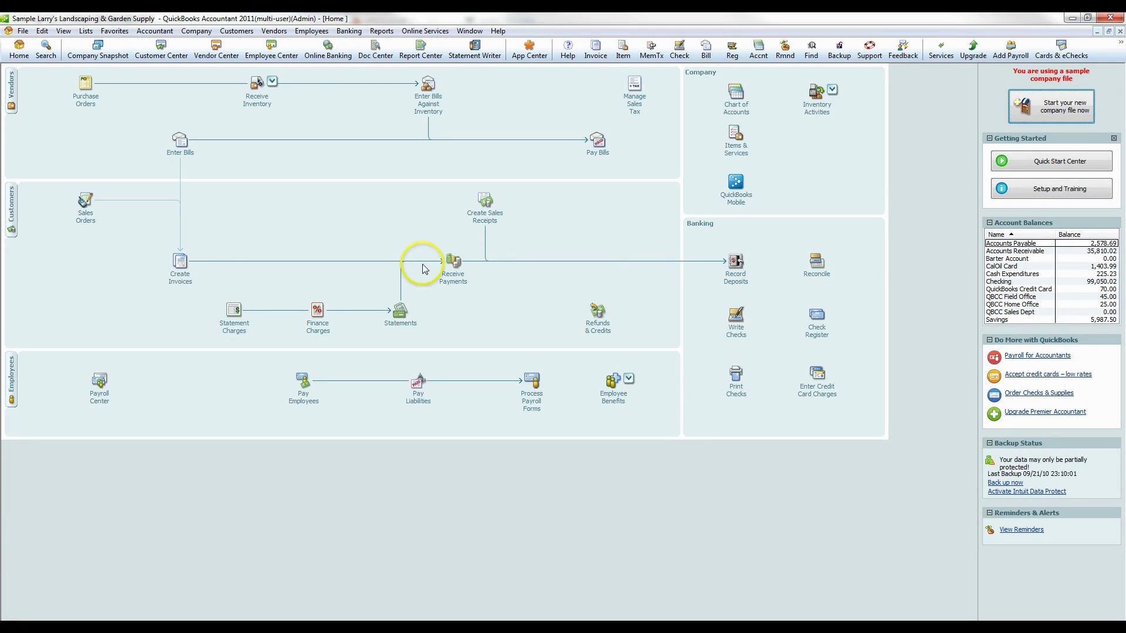
- Start a new invoice for the customer and select their outstanding billable time and costs
click(182, 262)
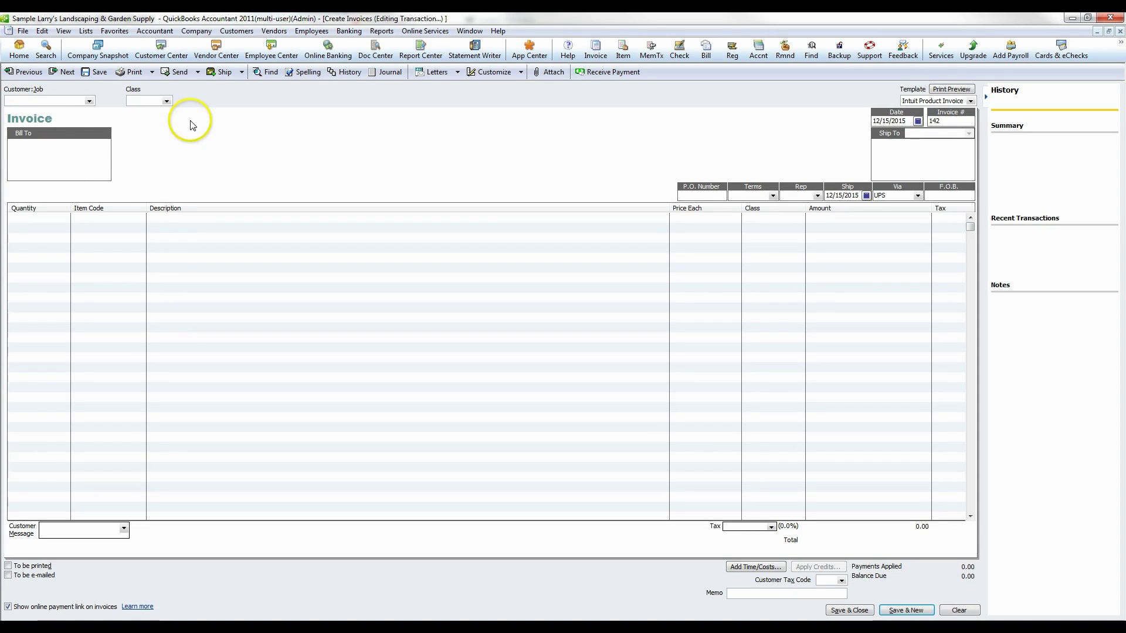
click(90, 102)
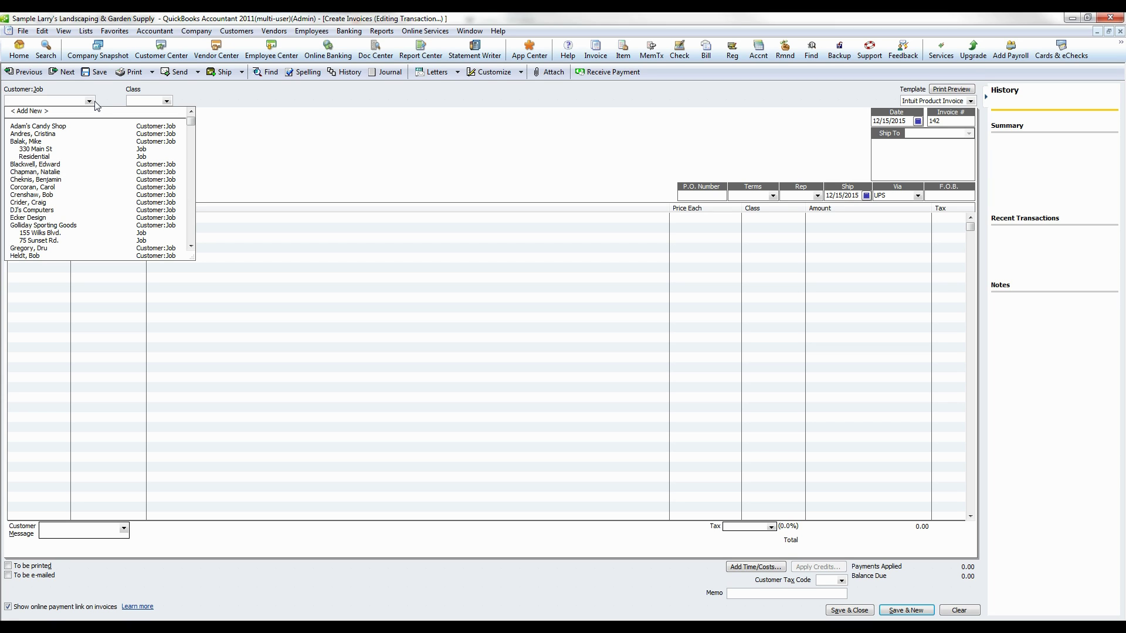
click(40, 197)
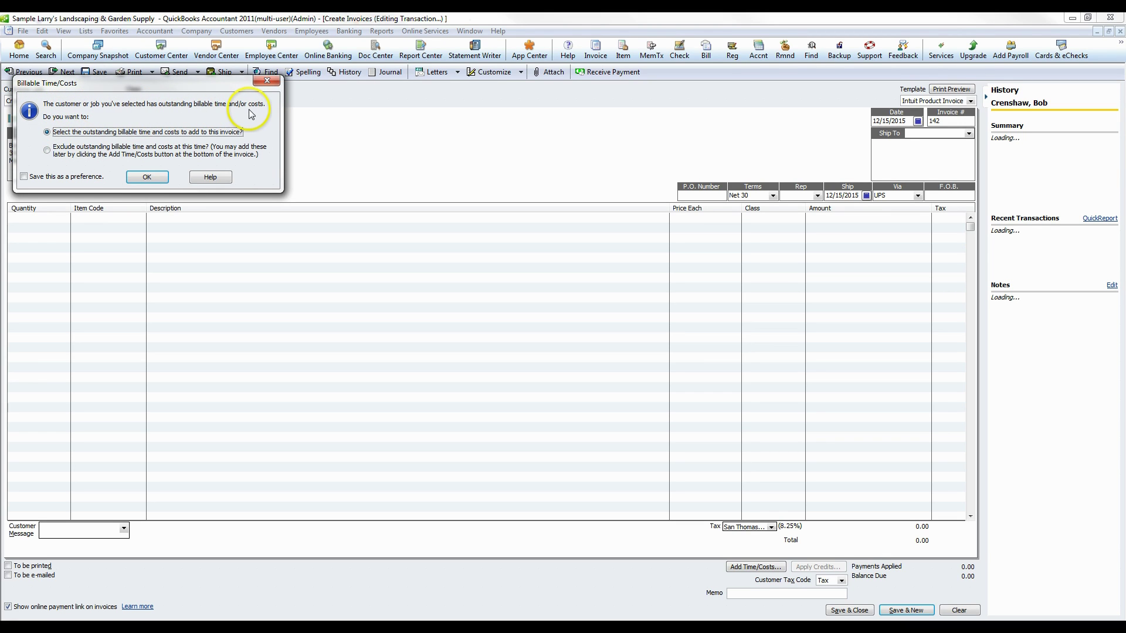
click(148, 179)
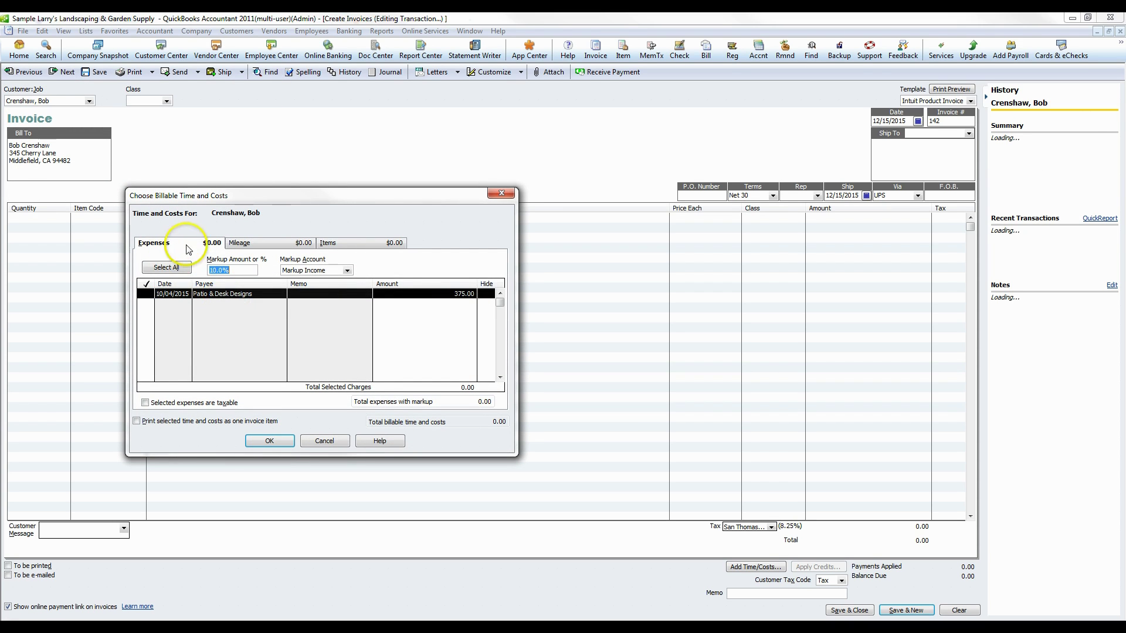
- Add the 375.00 Patio & Desk Designs expense with 10.0% markup to the invoice
click(148, 293)
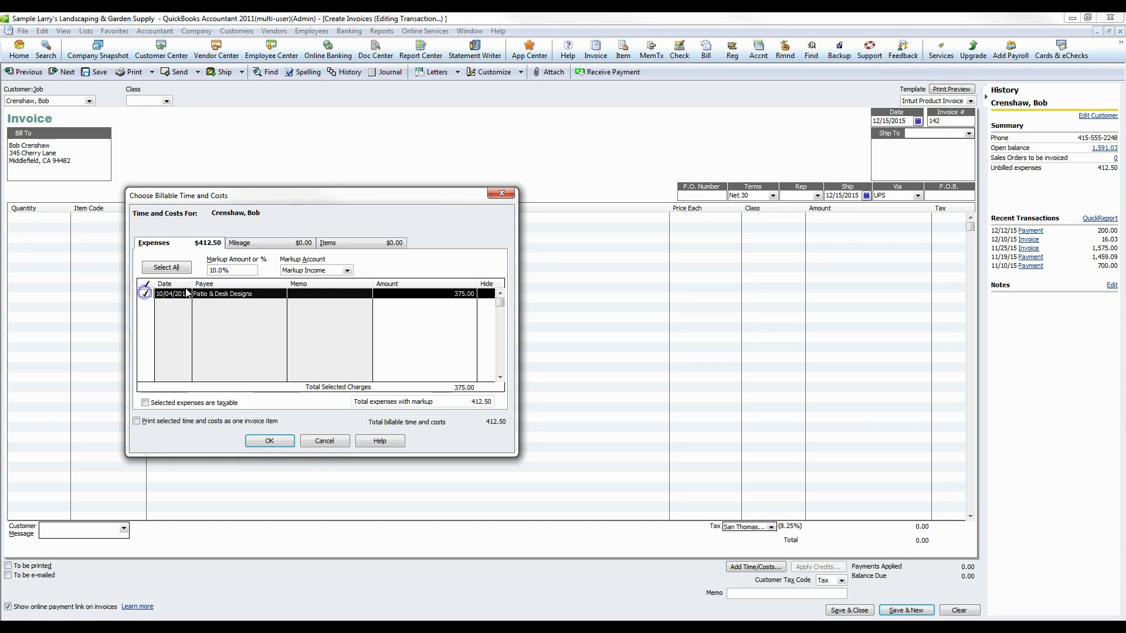
click(146, 291)
click(147, 291)
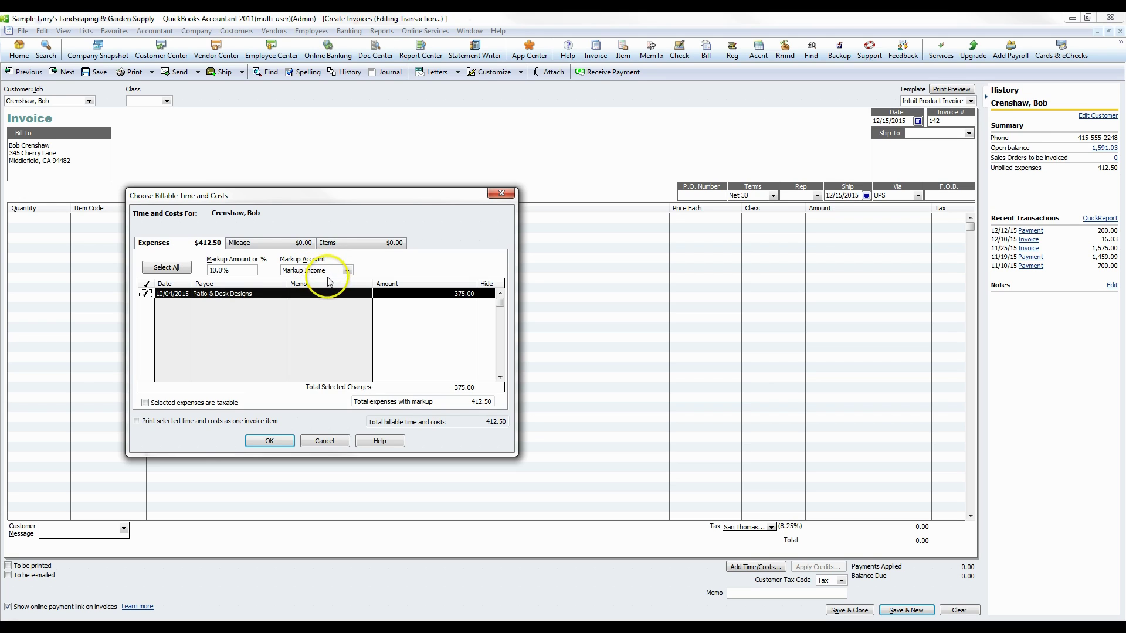
click(246, 244)
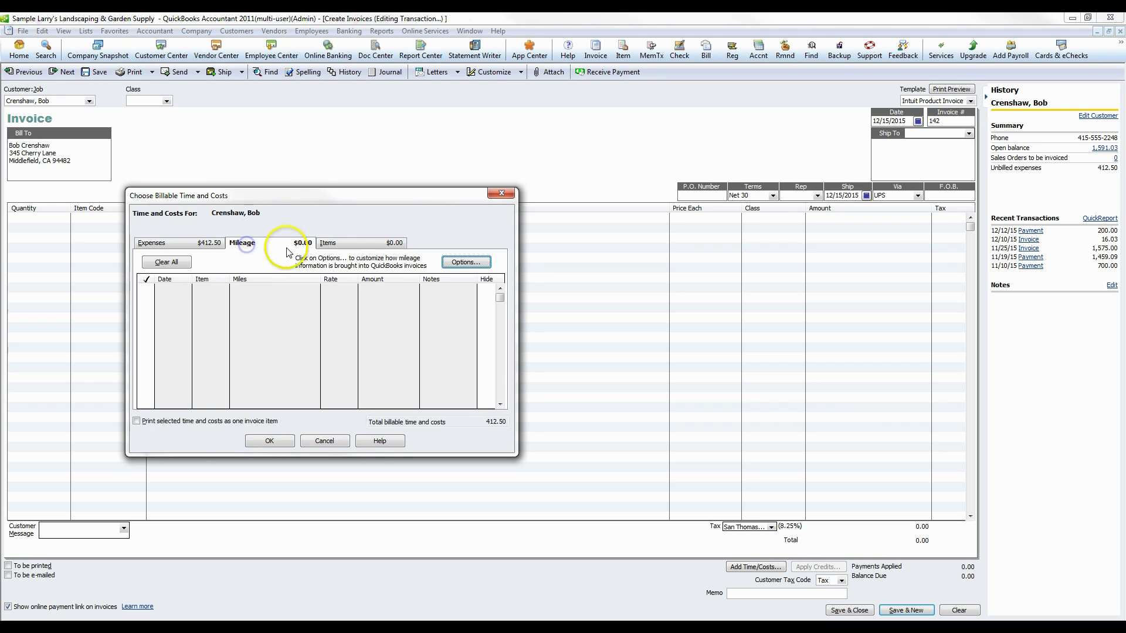
click(328, 242)
click(197, 245)
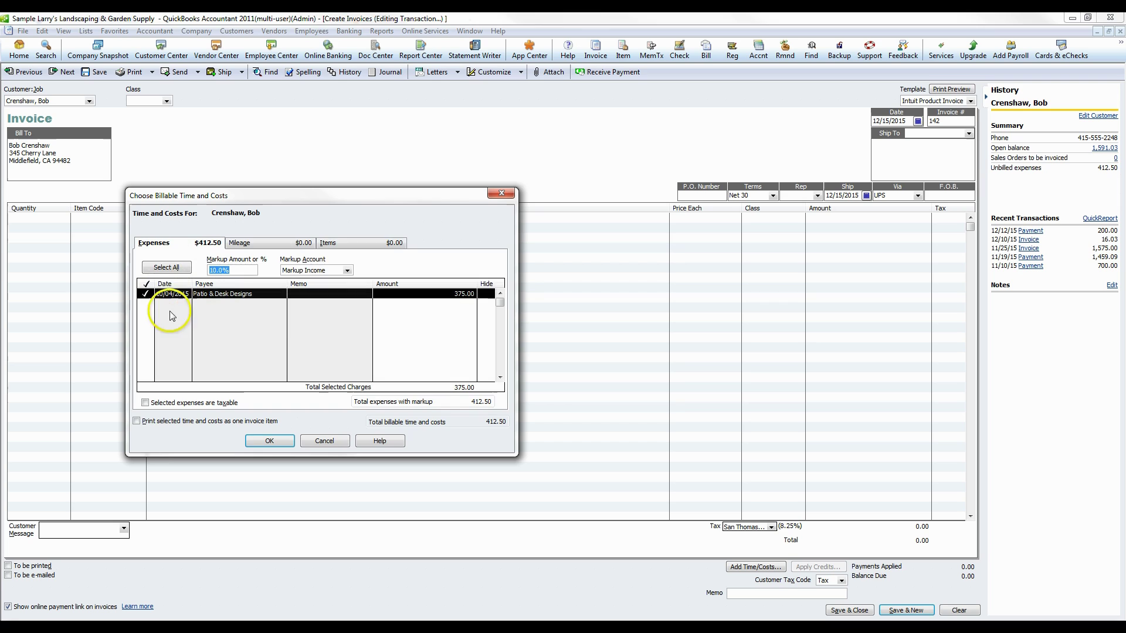
click(269, 444)
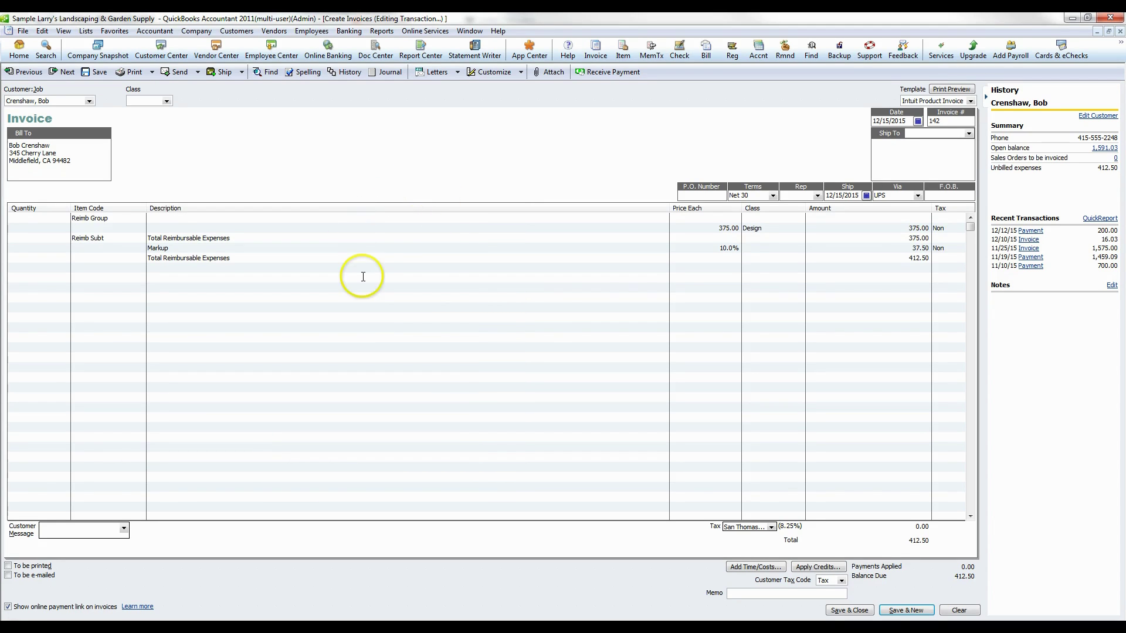
- Add a Tree Removal line with quantity 4 at 50.00 each
click(128, 276)
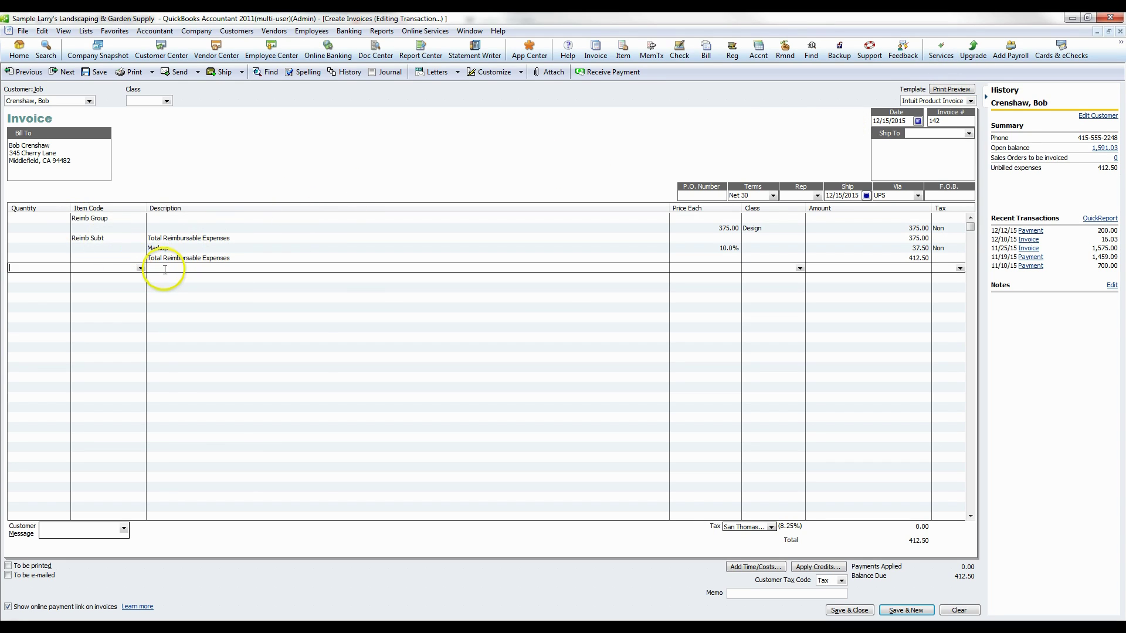
click(139, 268)
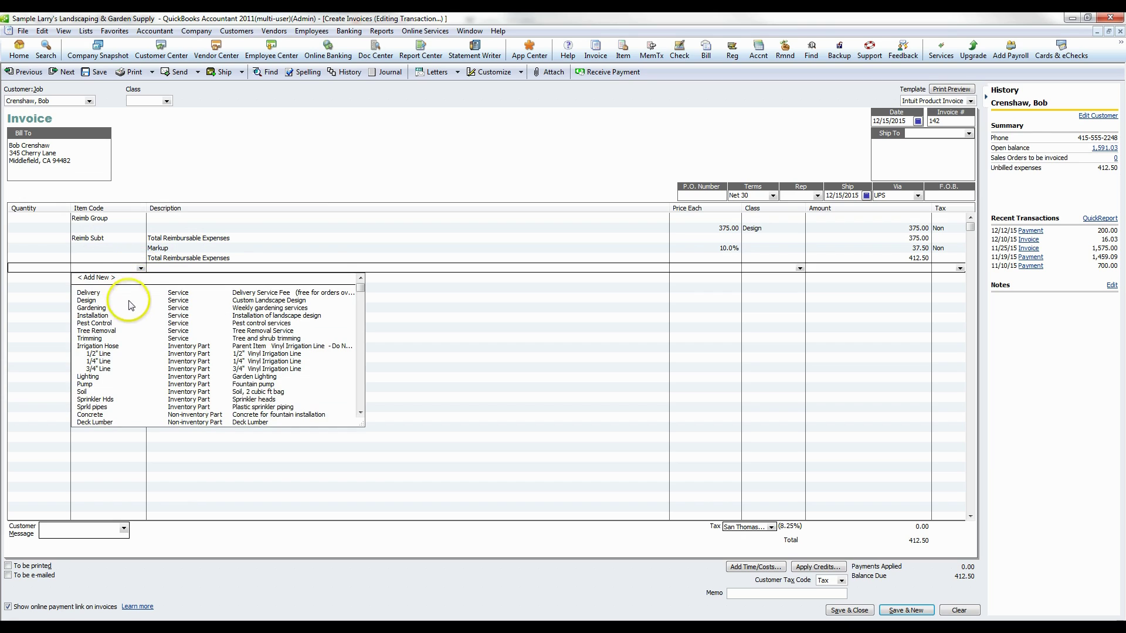
click(105, 330)
click(53, 268)
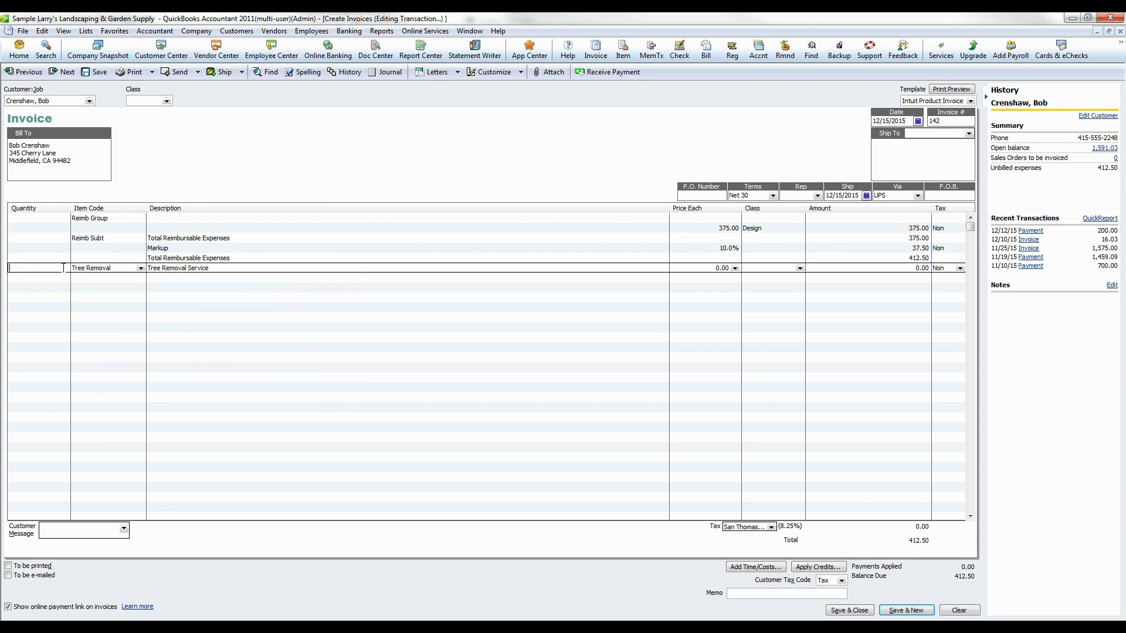
text(4)
click(723, 268)
- Apply the Intuit Service Invoice template to the invoice
click(961, 100)
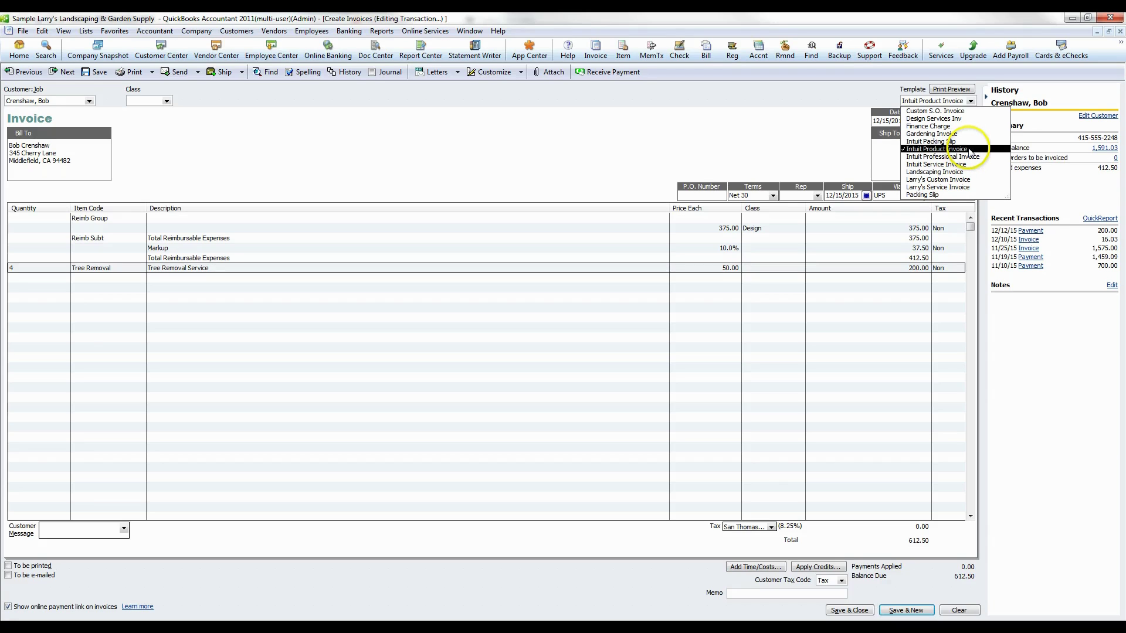
click(938, 165)
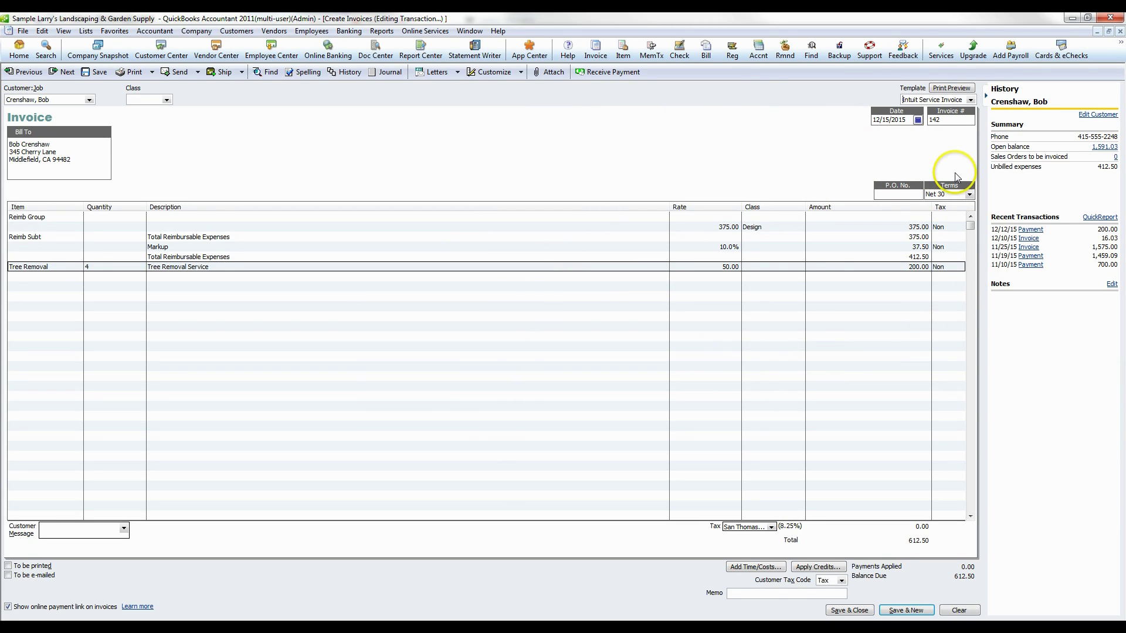
click(969, 100)
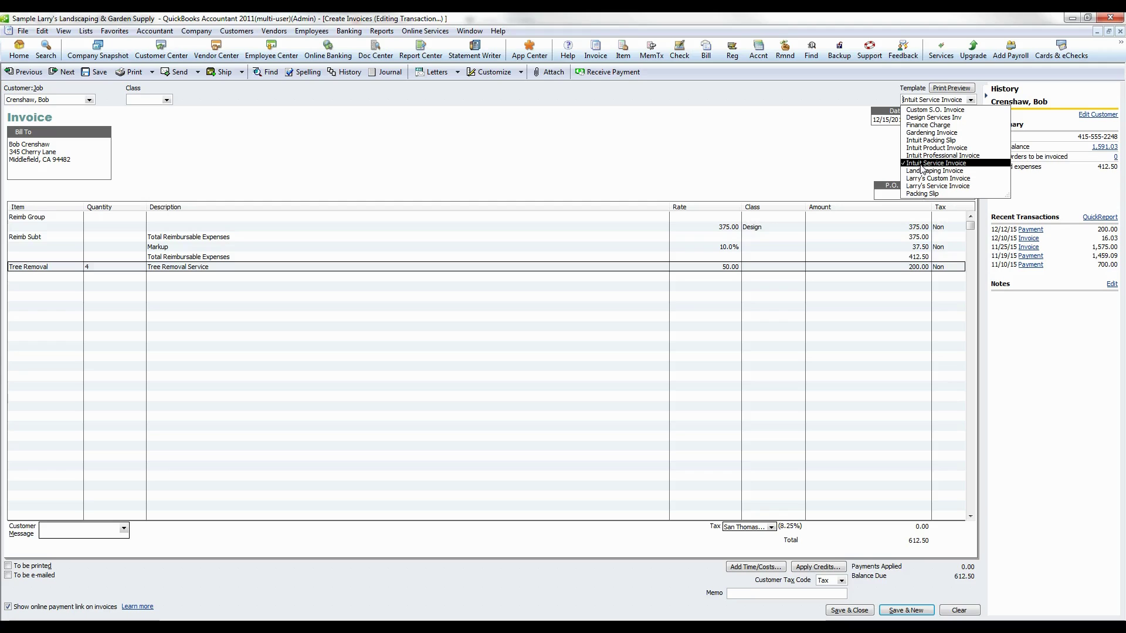
click(824, 164)
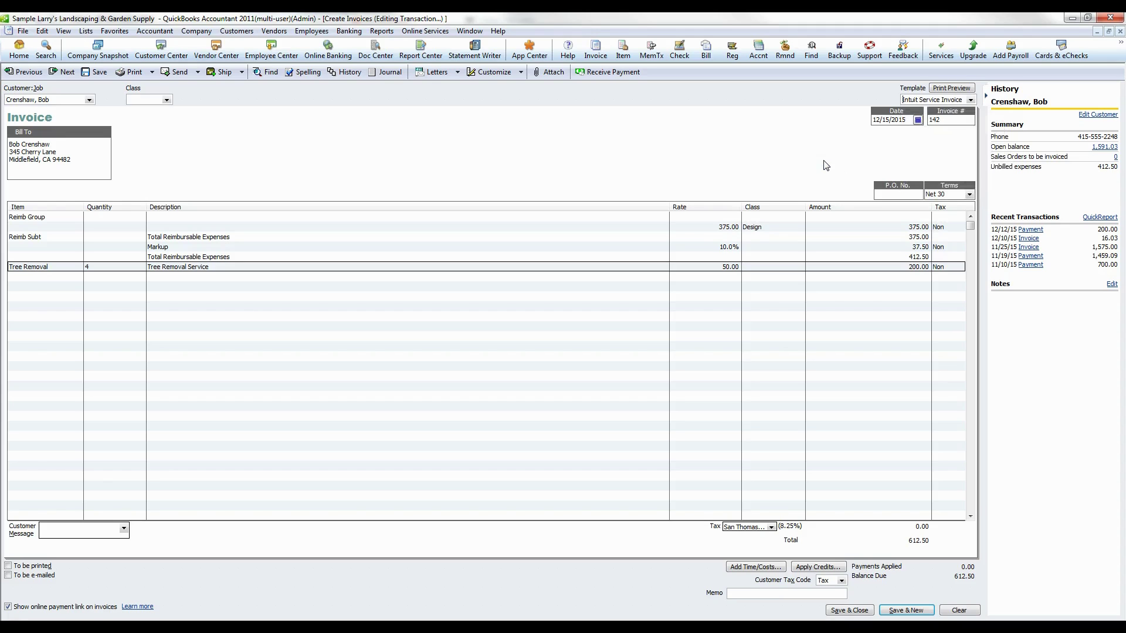
click(167, 100)
- Set the invoice class to Maintenance and the terms to Due on receipt
click(158, 139)
click(917, 196)
click(969, 195)
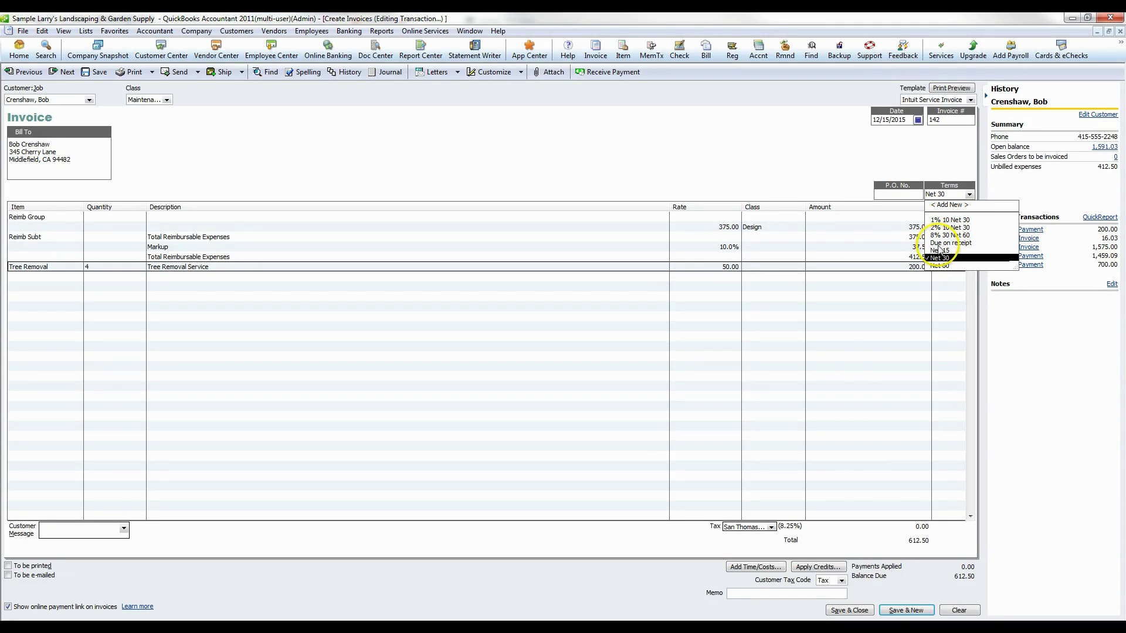
click(944, 243)
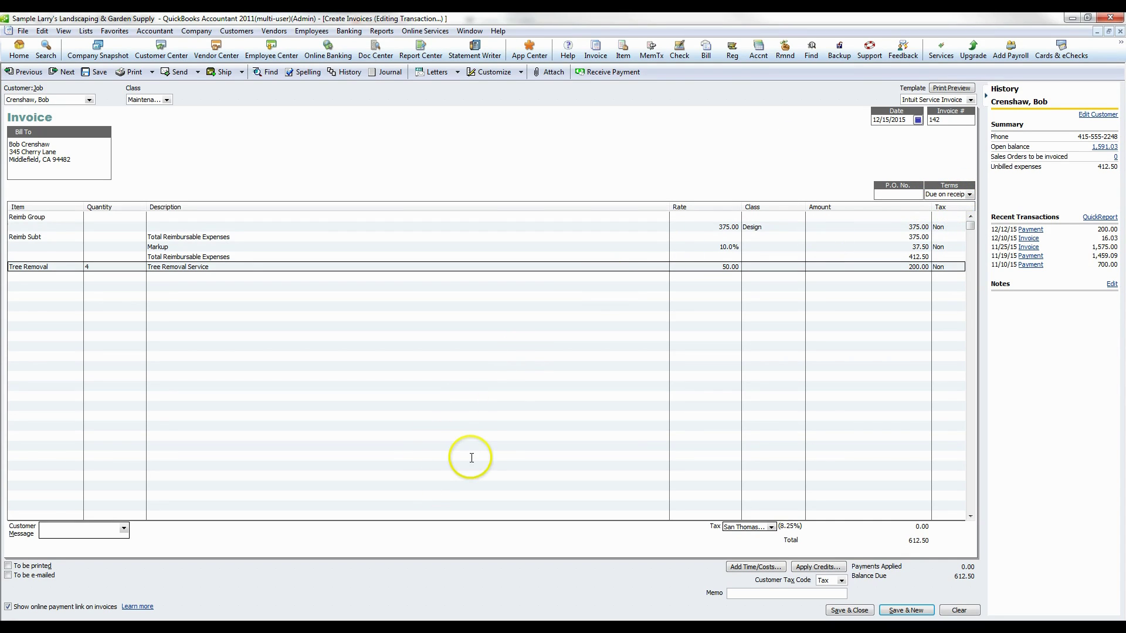
- Add the message 'It's been a pleasure working with you!' and mark the invoice To be e-mailed
click(105, 529)
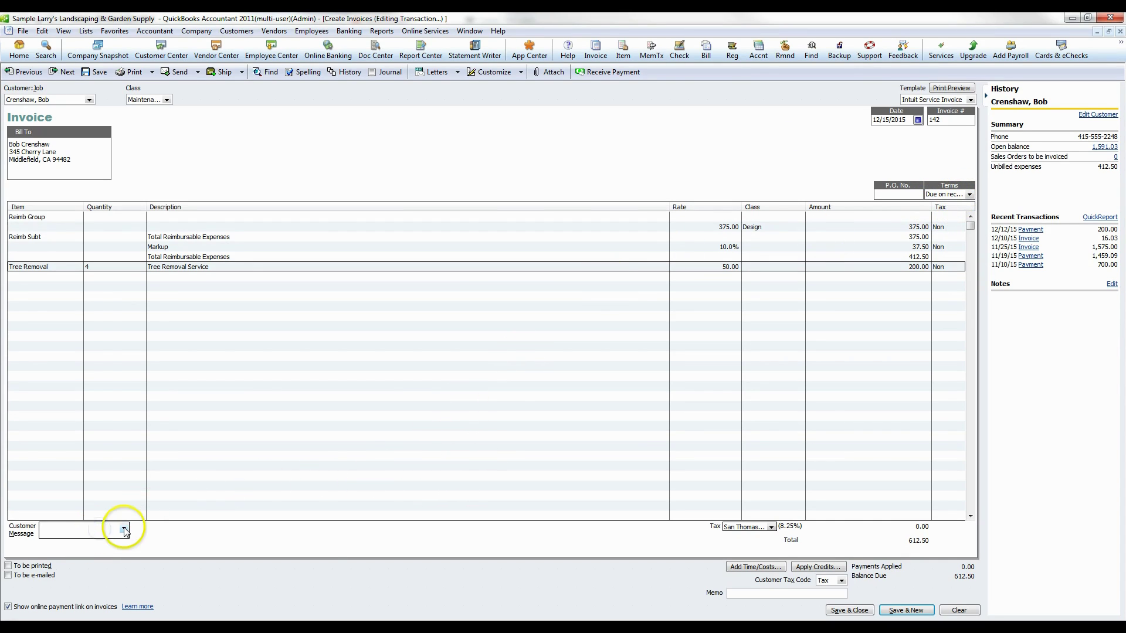
click(123, 529)
click(107, 567)
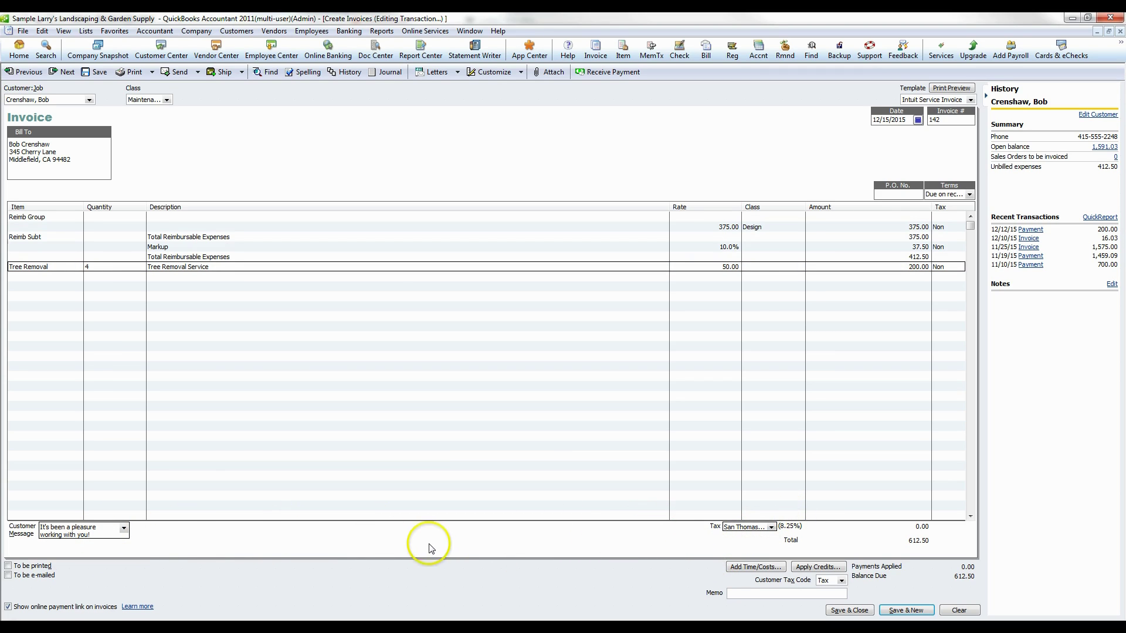
click(8, 576)
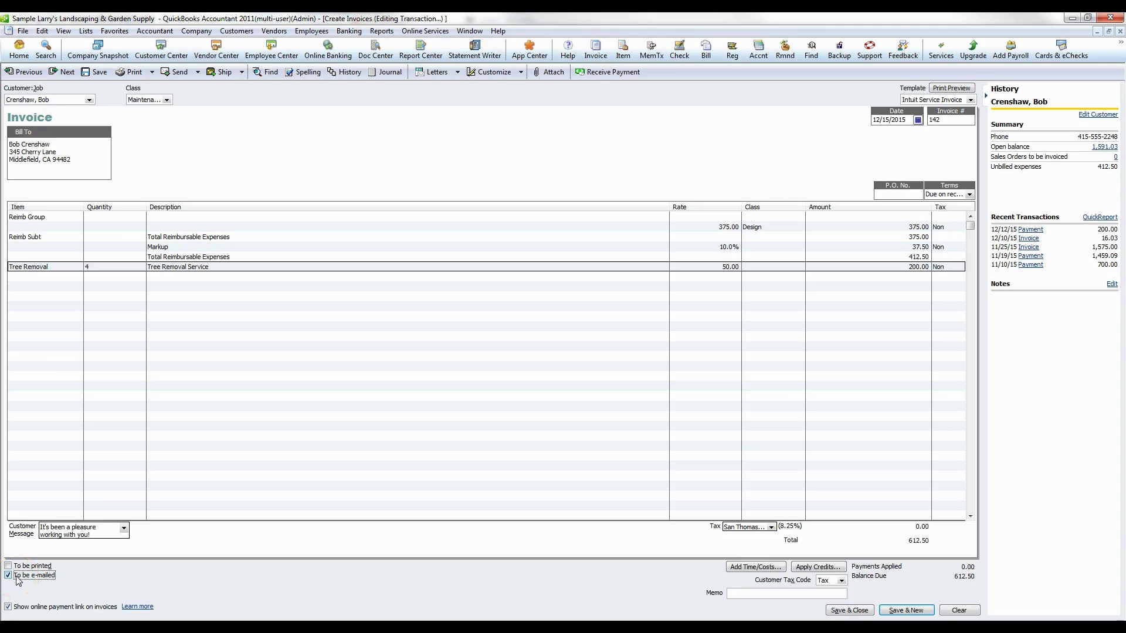
click(197, 72)
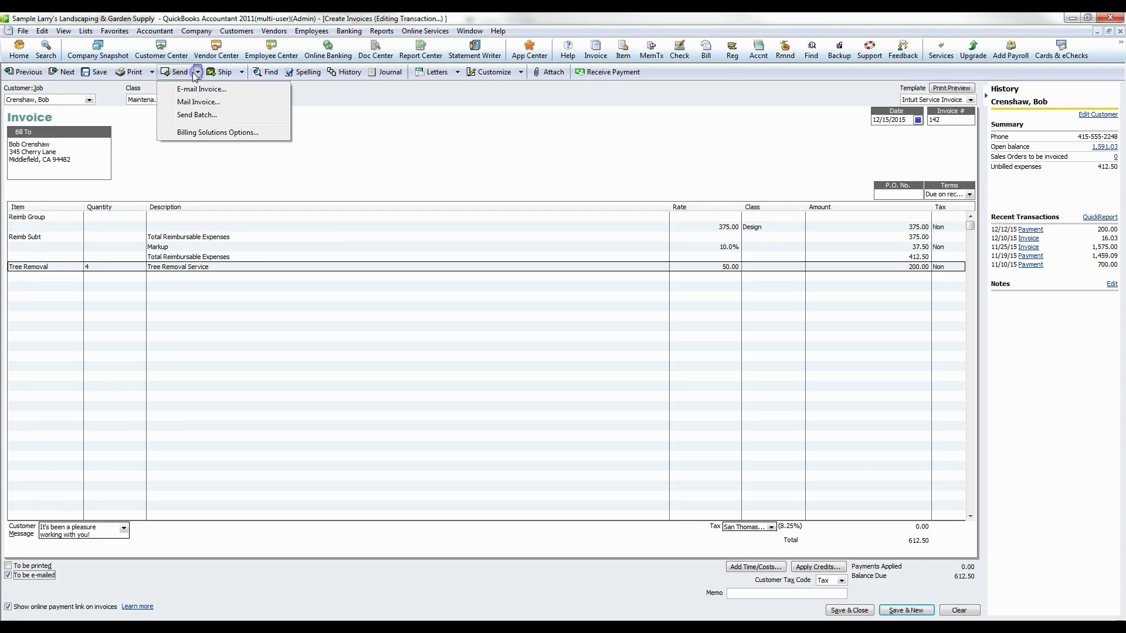
click(201, 92)
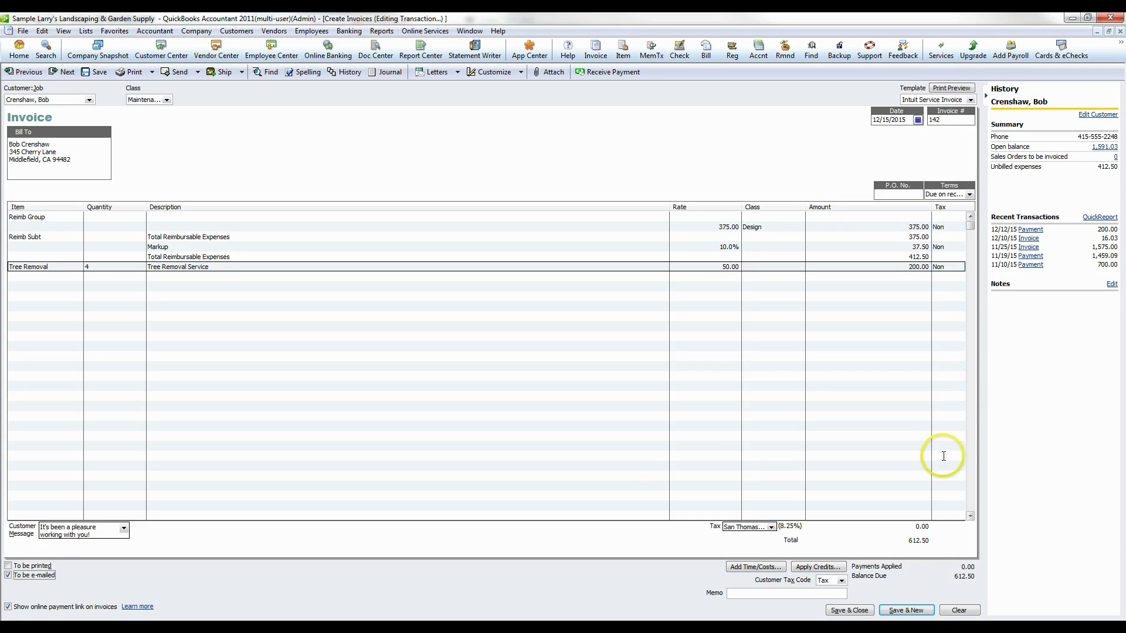
- Save invoice 142 with the customer's e-mail address, keeping the new terms and skipping the payment interview
click(851, 611)
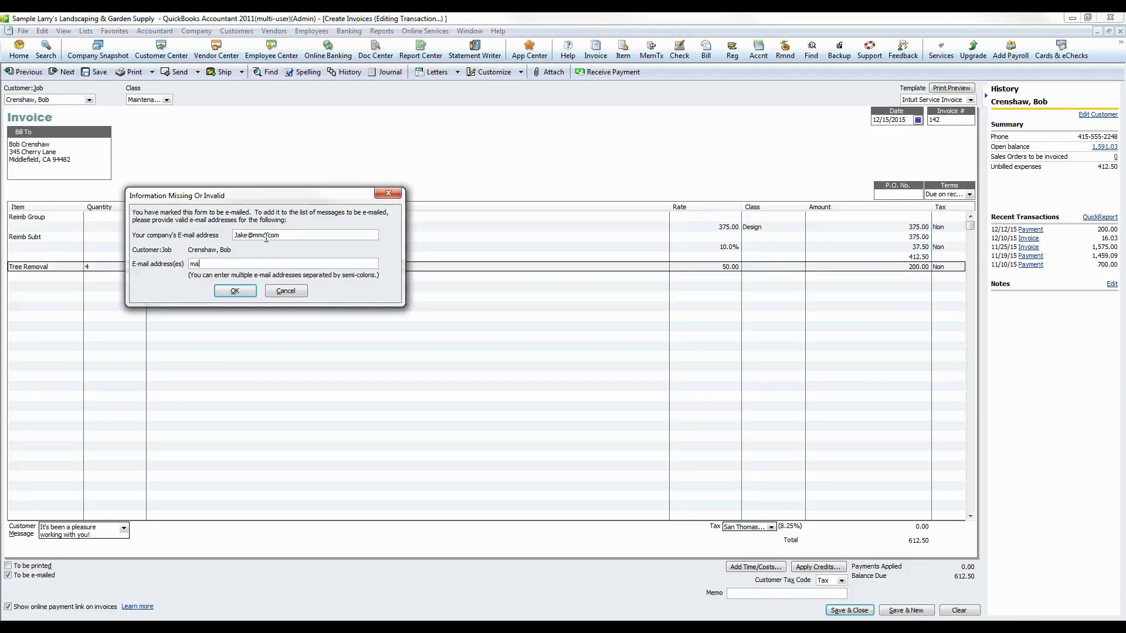
click(234, 291)
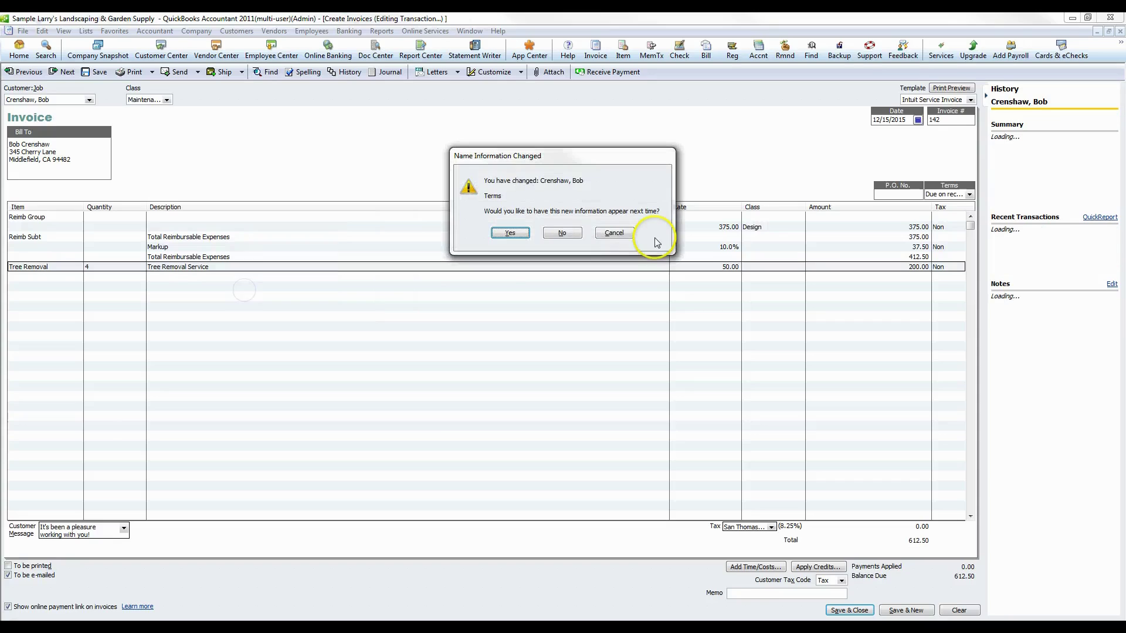
click(502, 235)
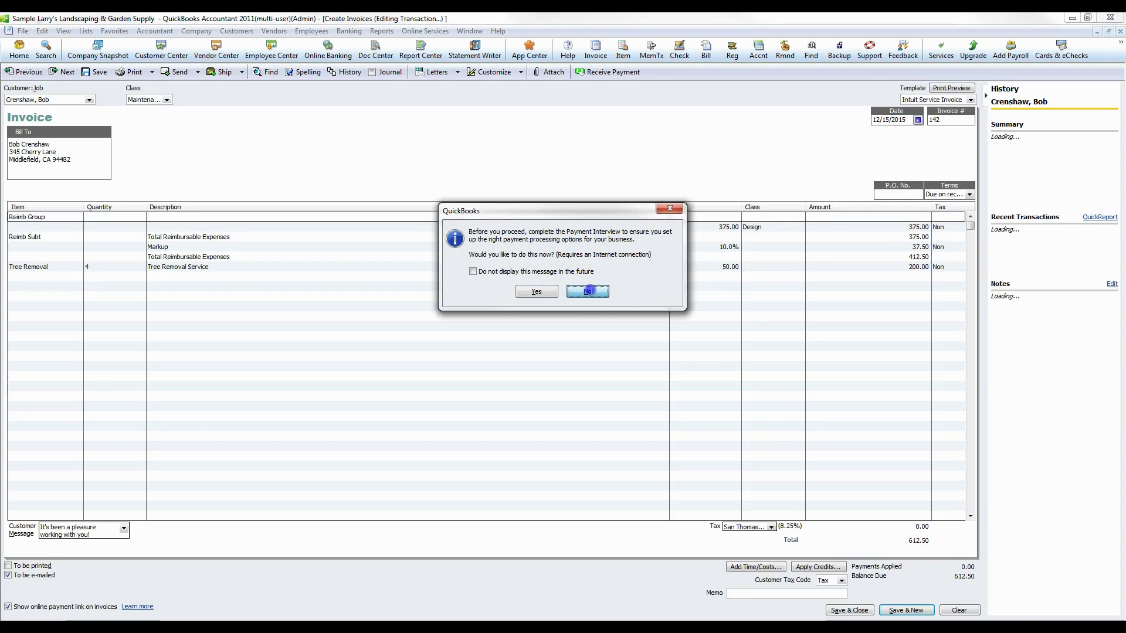
click(588, 290)
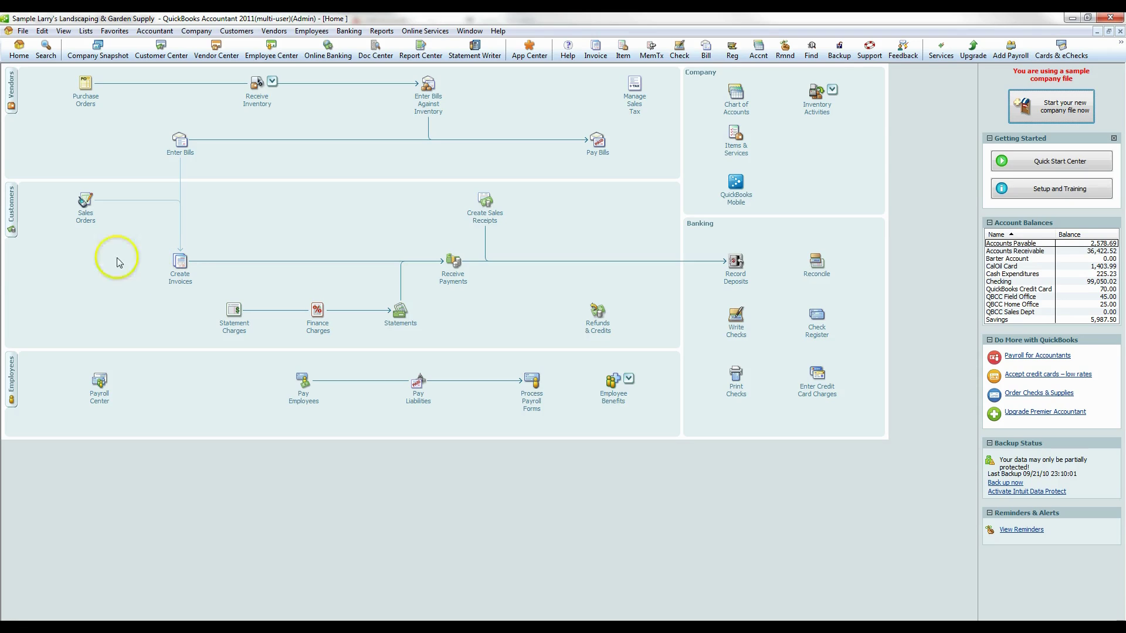
click(22, 31)
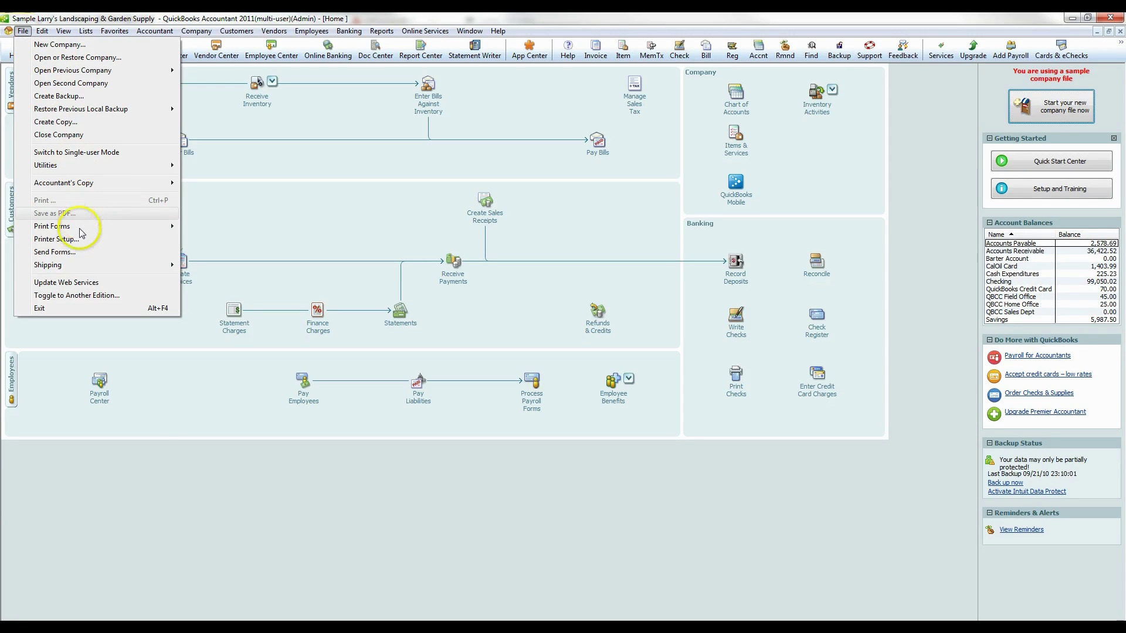
mouse_move(79, 227)
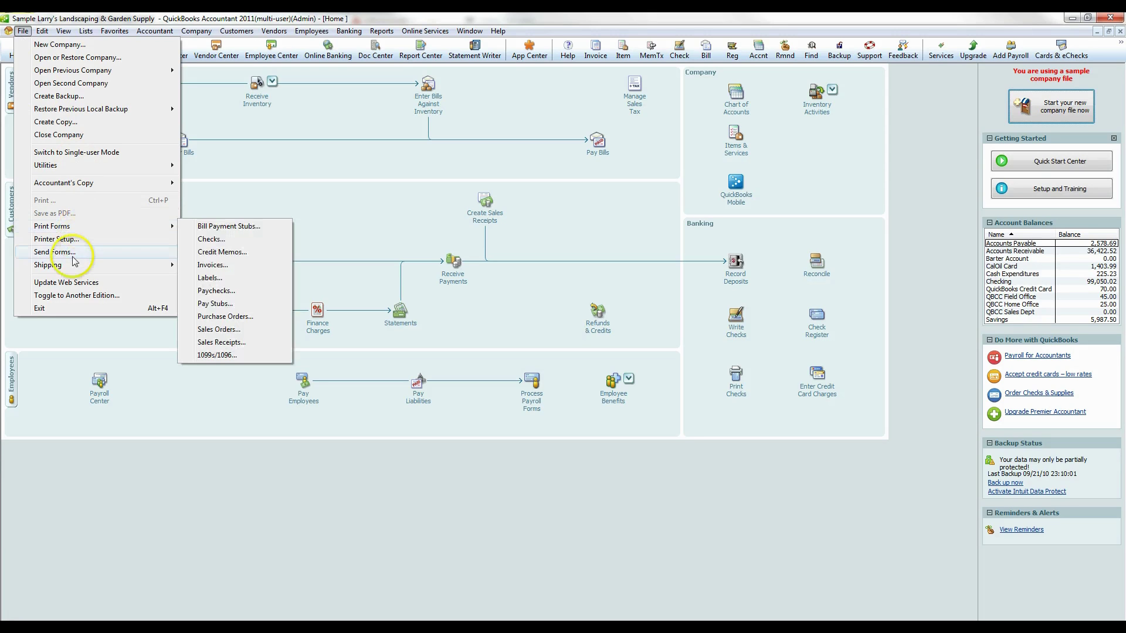
click(55, 252)
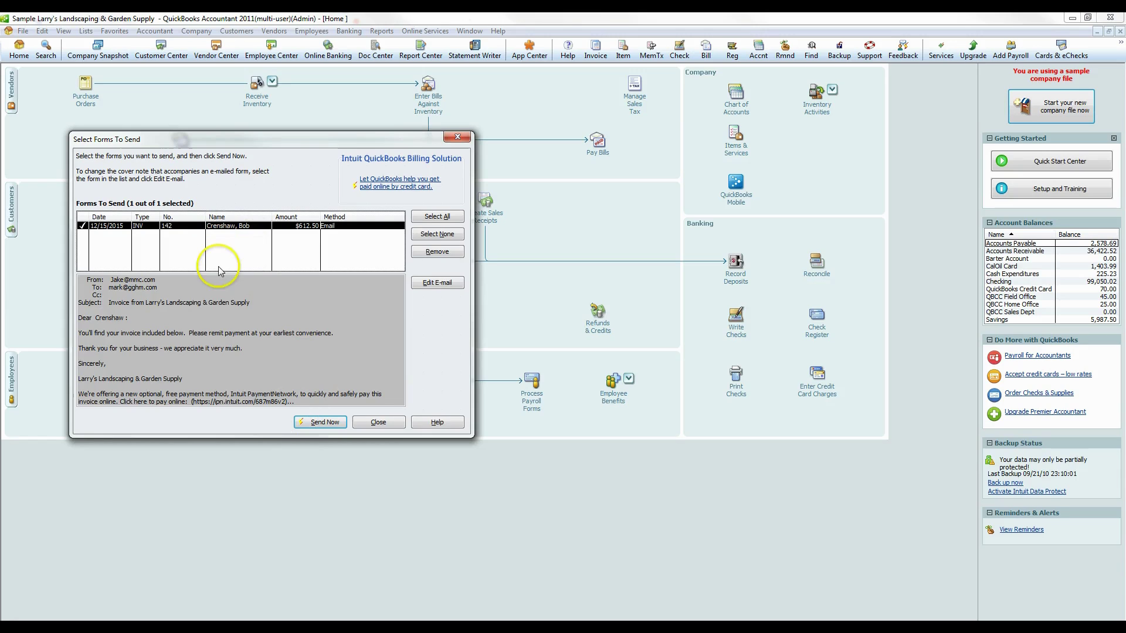
click(390, 427)
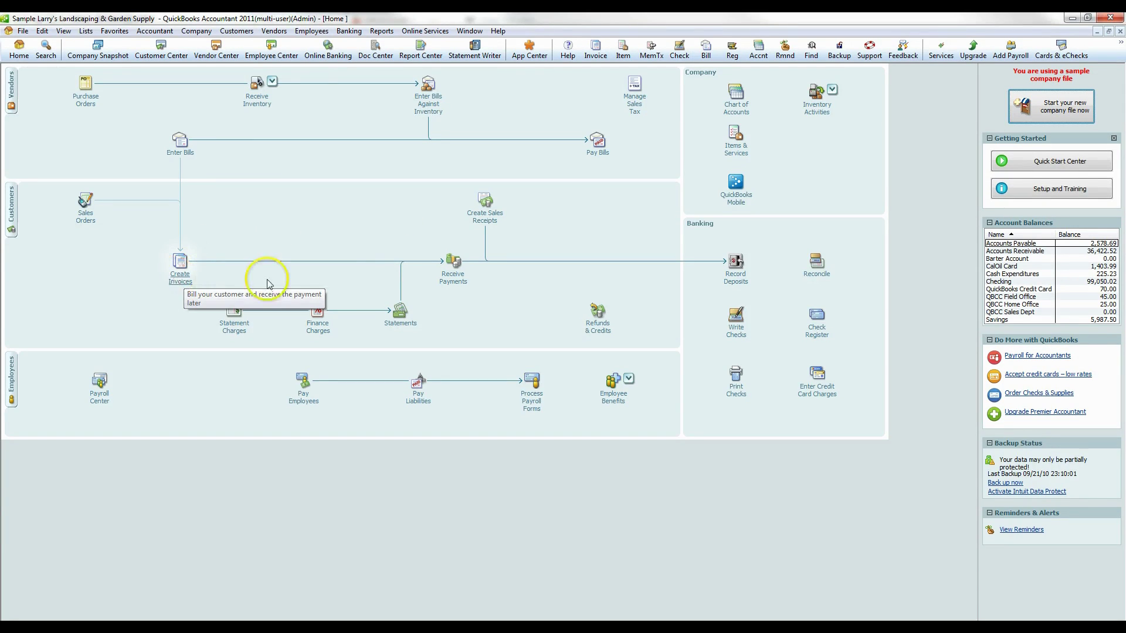
- Receive a payment from the customer applied to invoices 135, FC 8 and 142
click(454, 282)
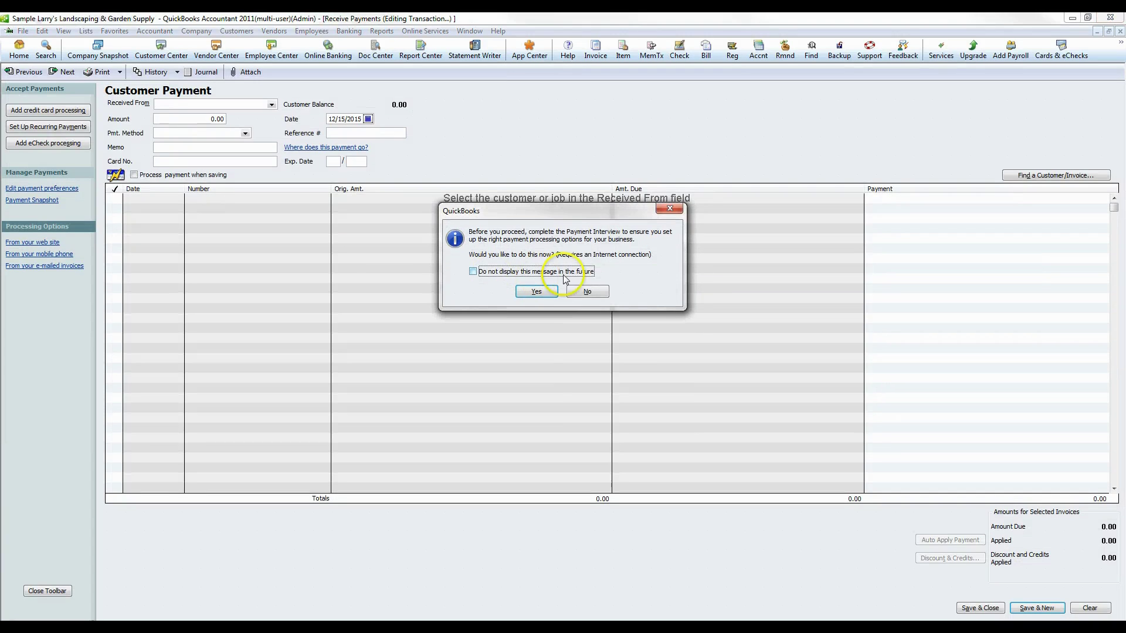
click(586, 291)
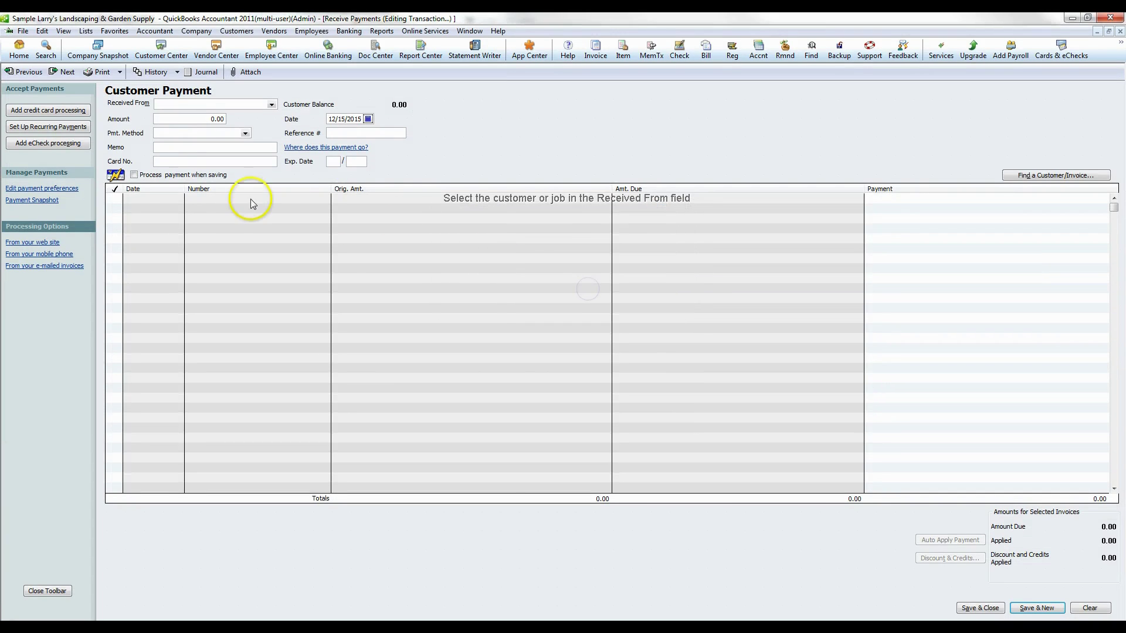
click(208, 105)
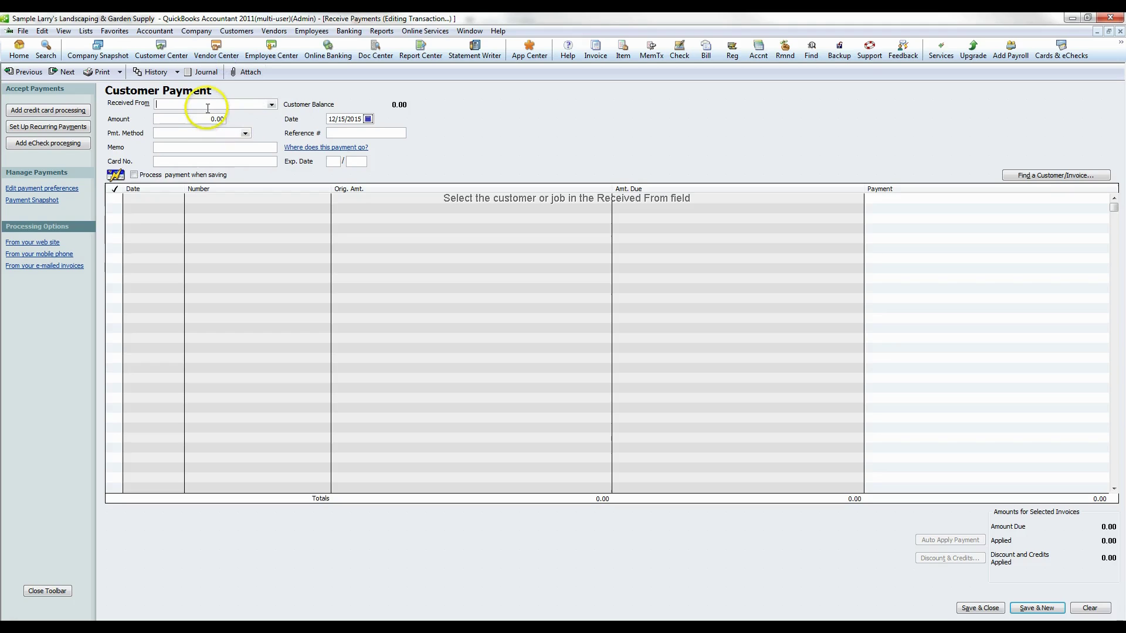
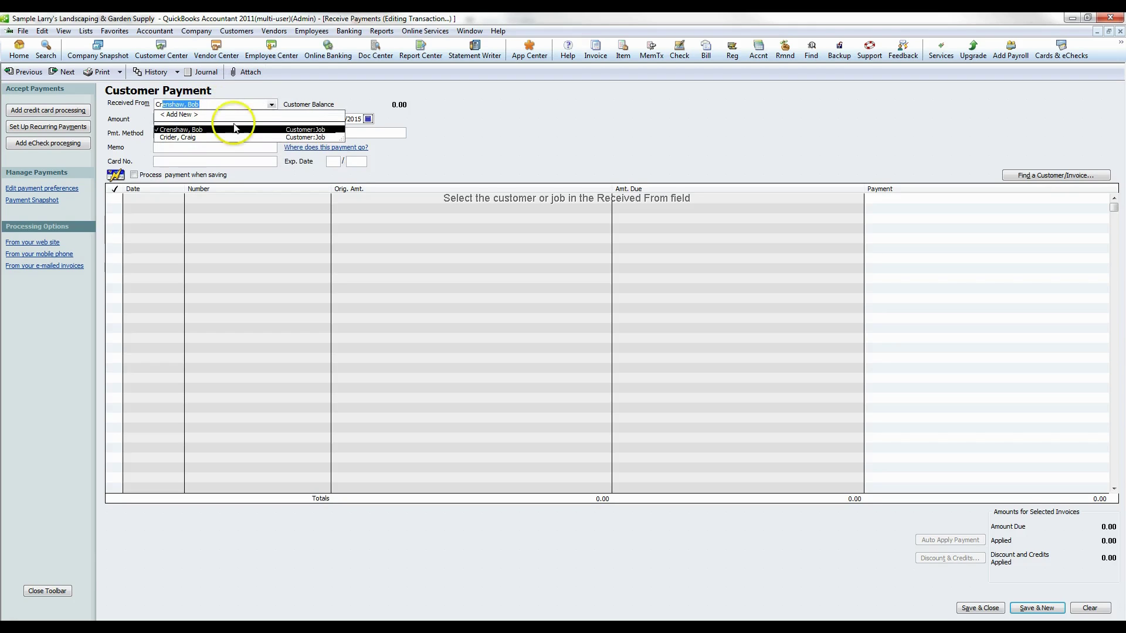
click(203, 130)
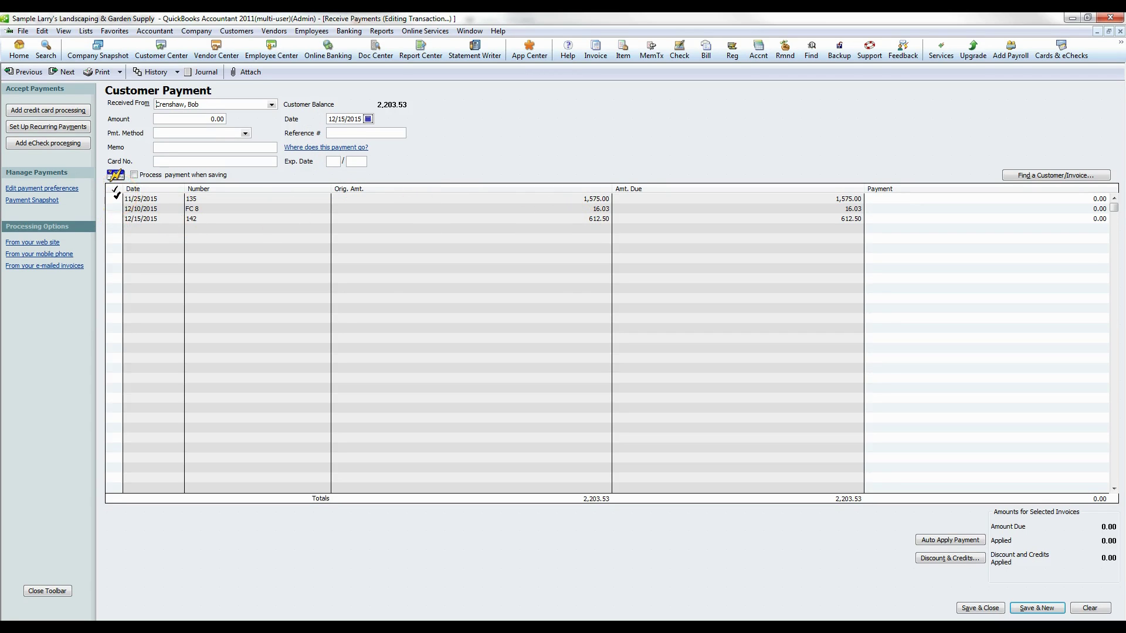
click(117, 197)
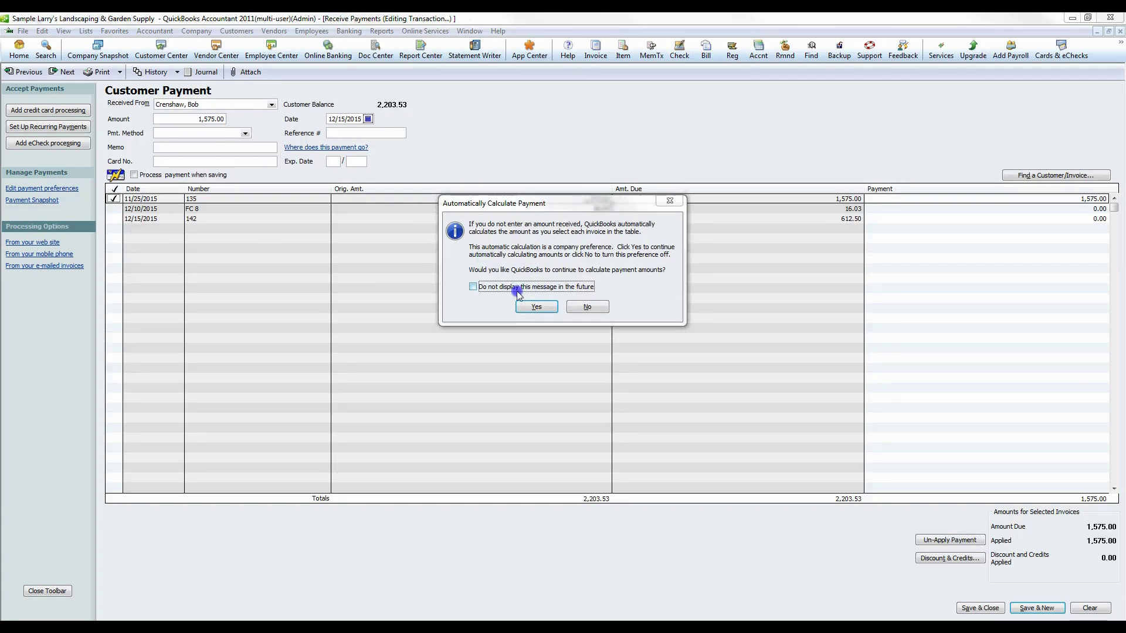
click(536, 307)
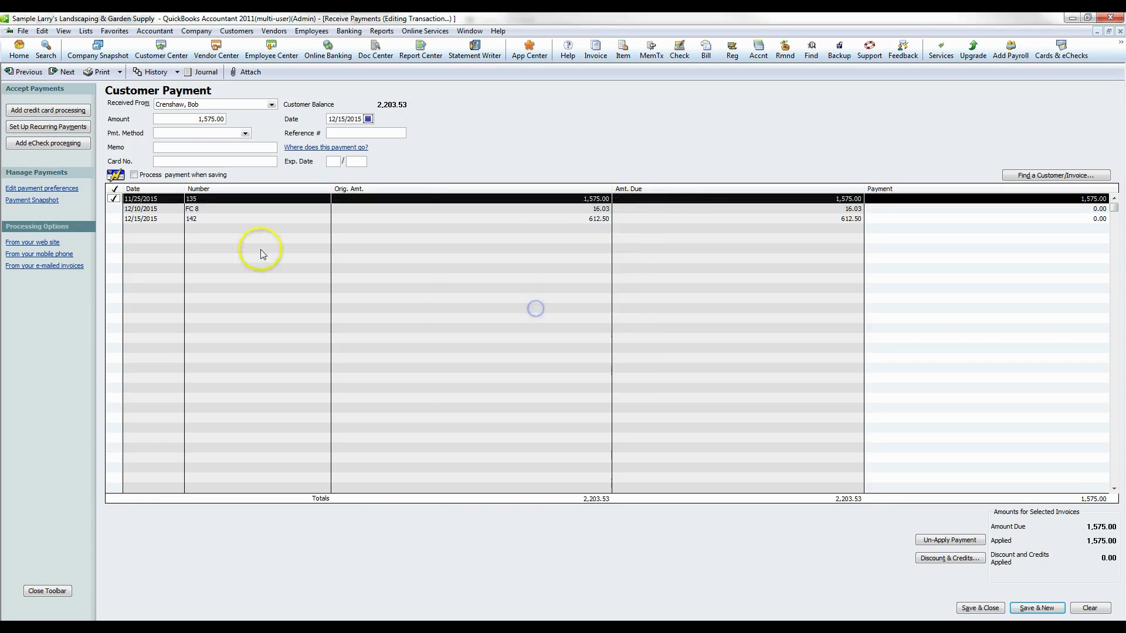
click(115, 208)
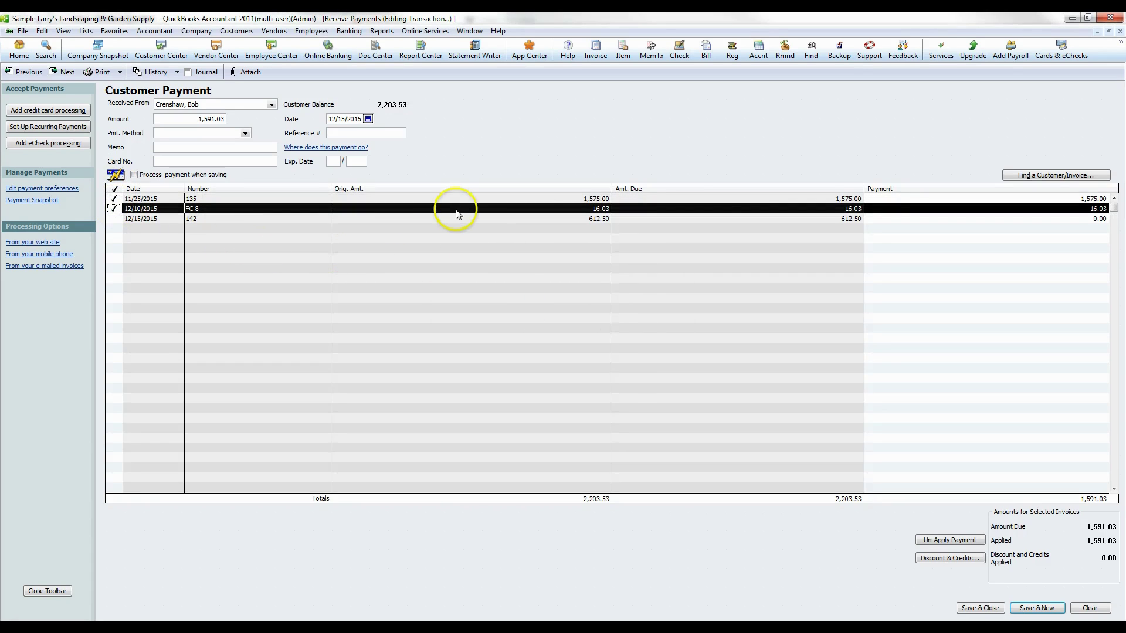
click(115, 218)
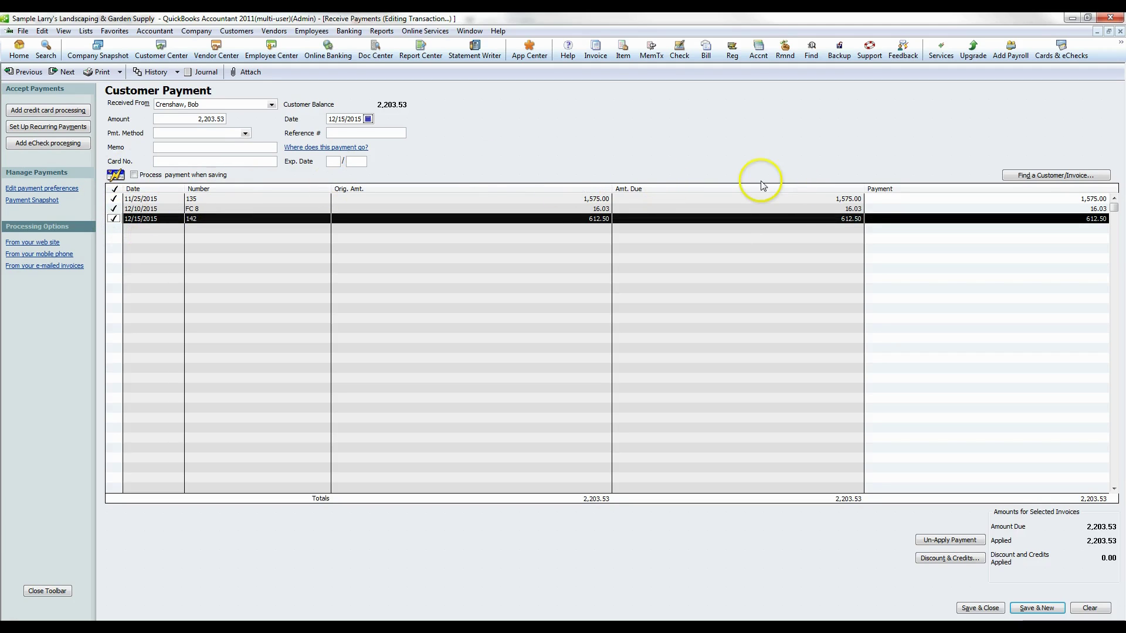
- Set the payment method to Check with check number 4535
click(245, 133)
click(188, 166)
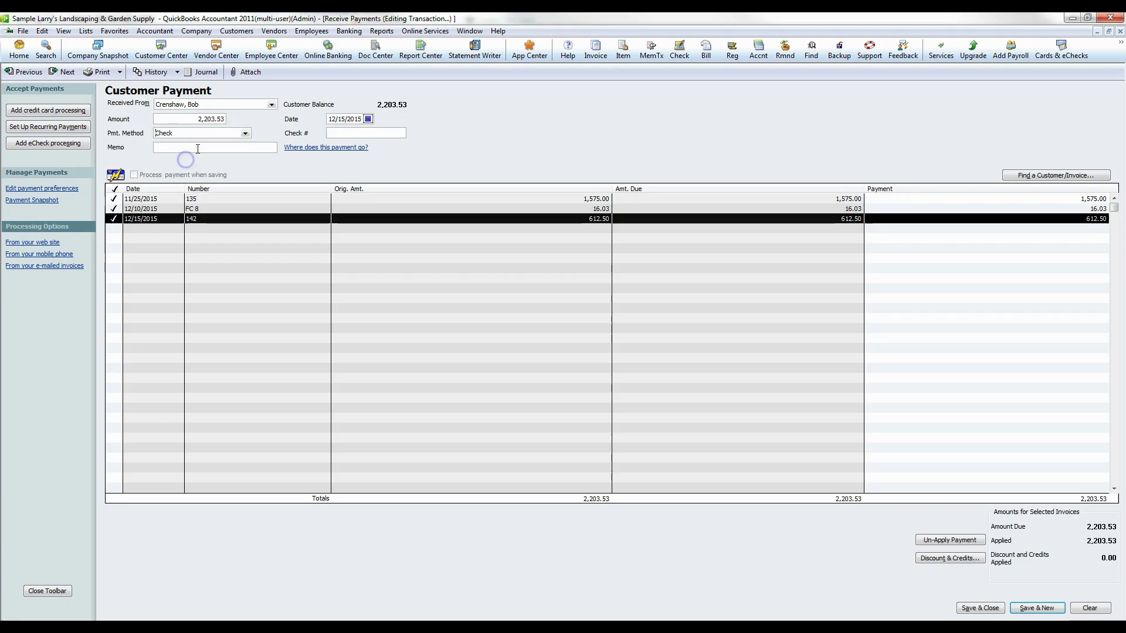
click(381, 138)
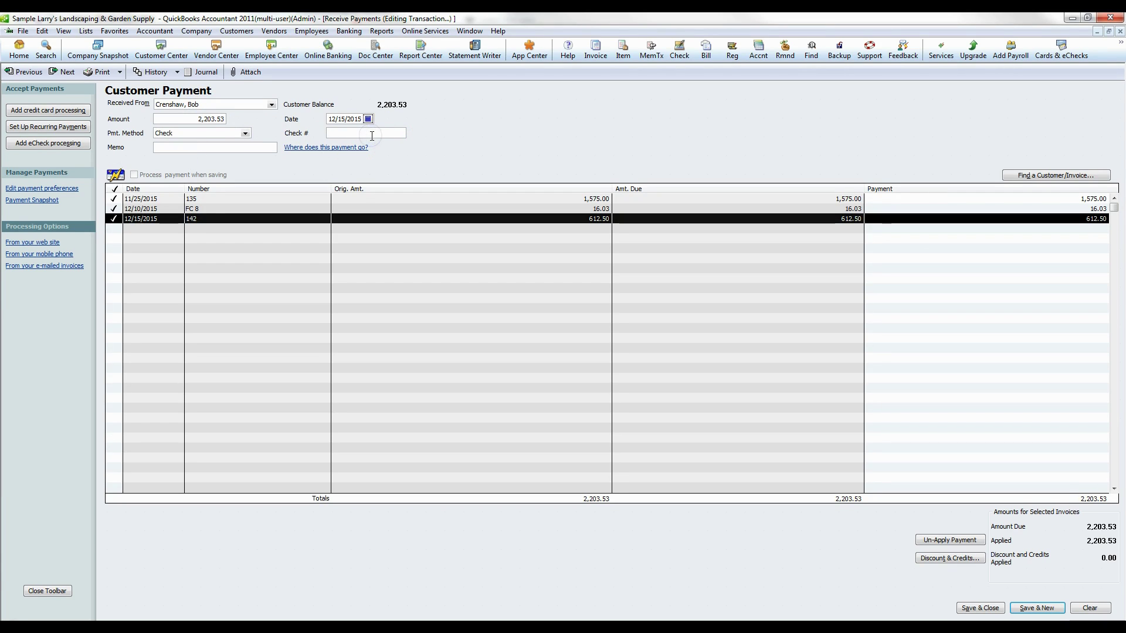
text(4535)
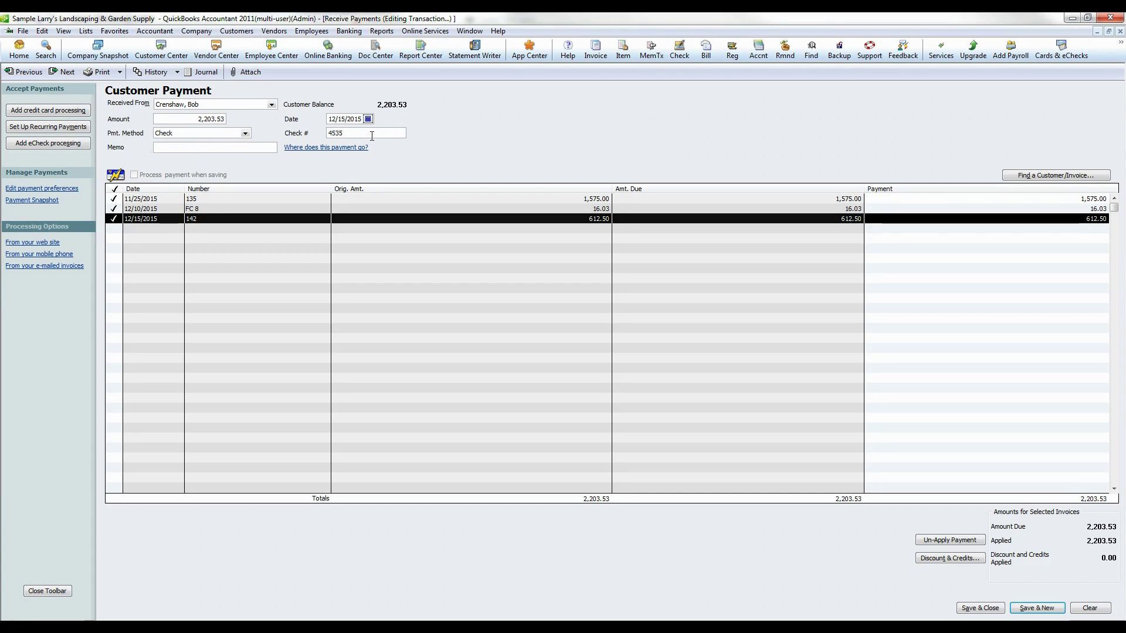
click(189, 150)
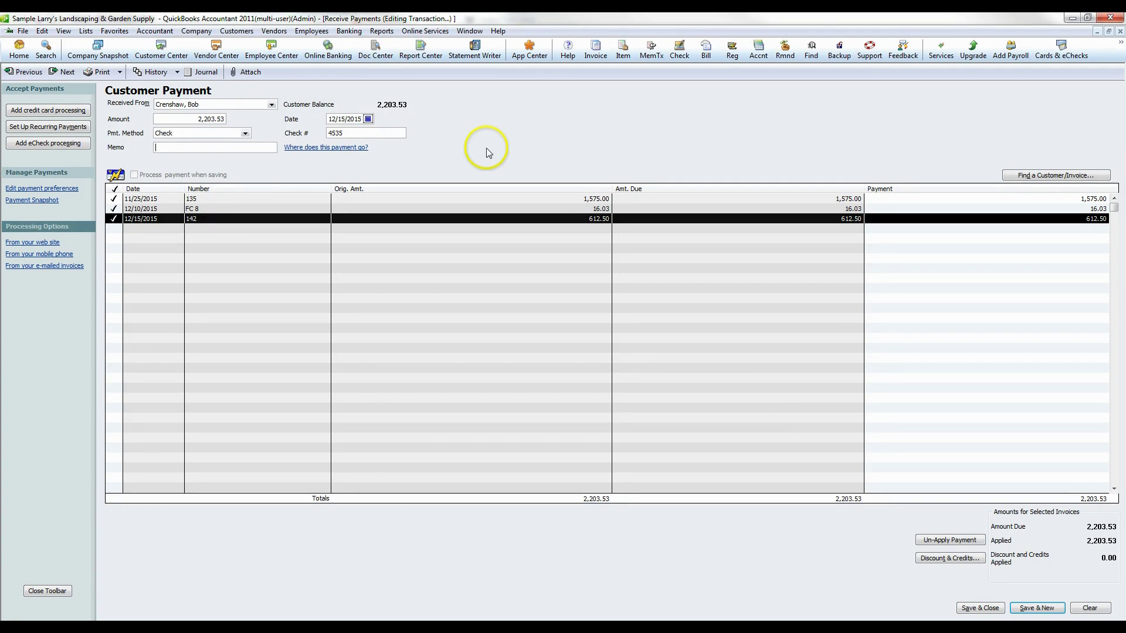
- Try American Express, Barter, Discover and VISA payment methods, leaving it set to Check
click(245, 133)
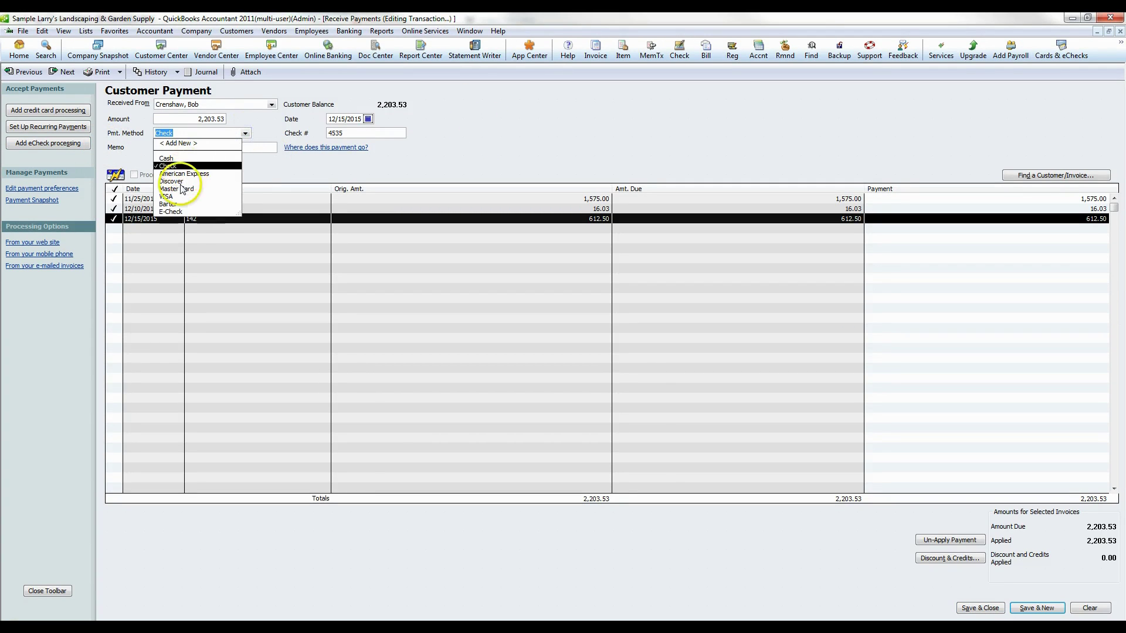
click(187, 173)
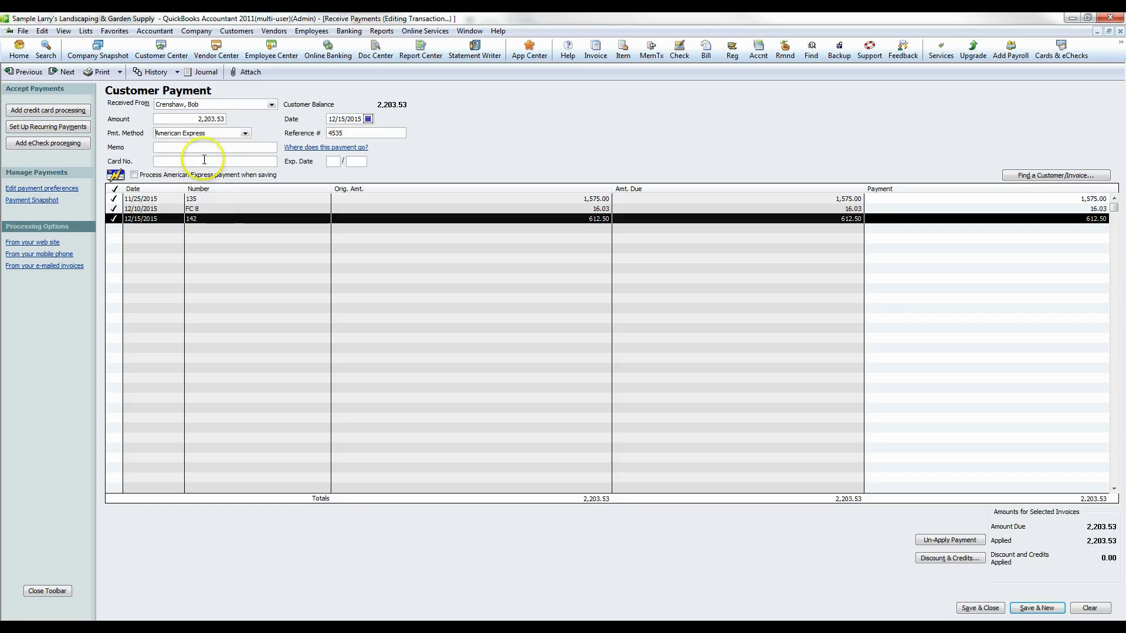
click(245, 133)
click(176, 204)
click(245, 133)
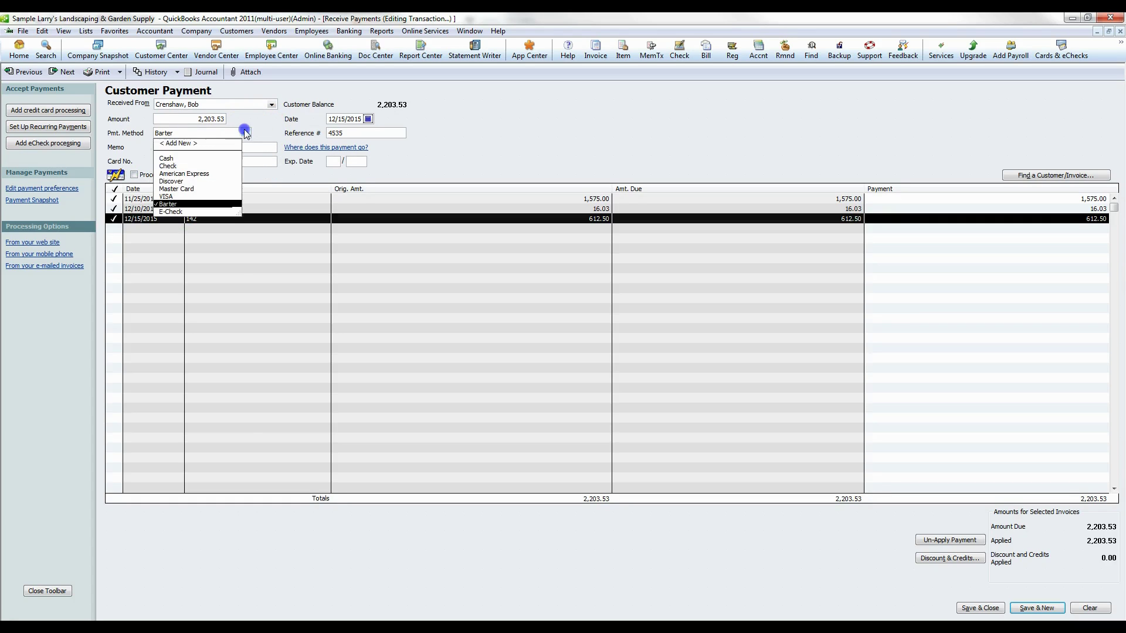
click(178, 165)
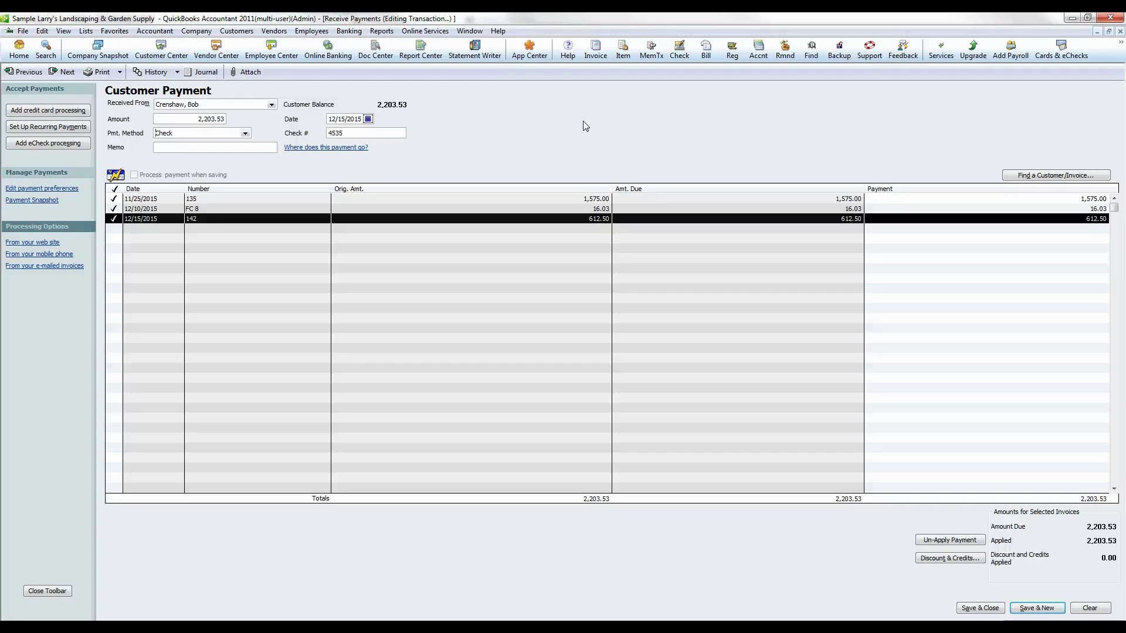
click(245, 134)
click(167, 181)
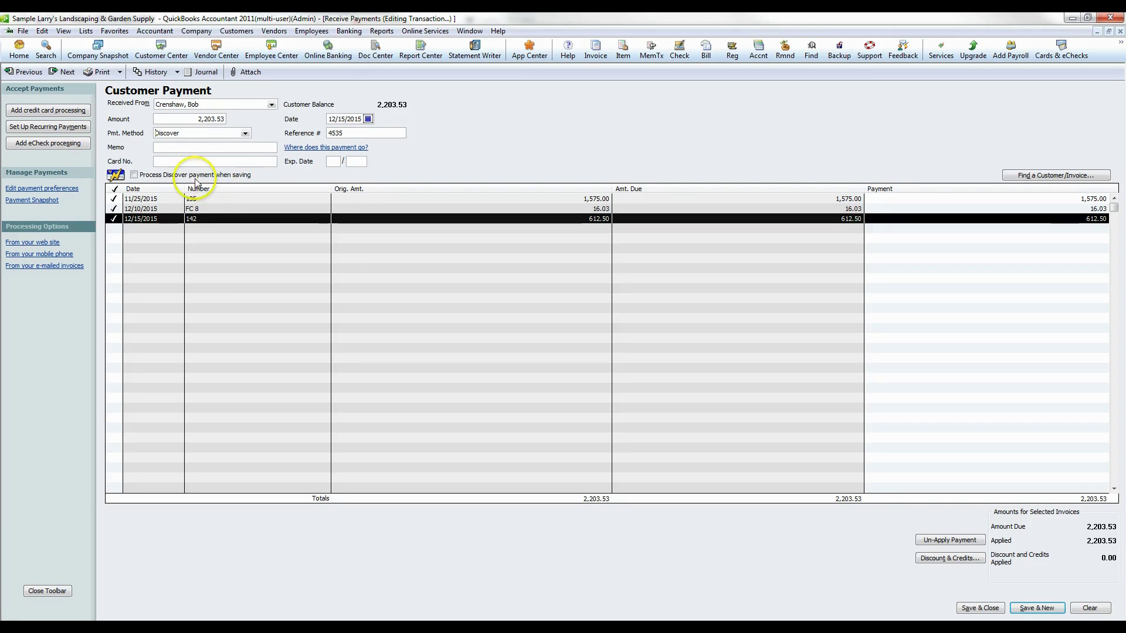
click(135, 176)
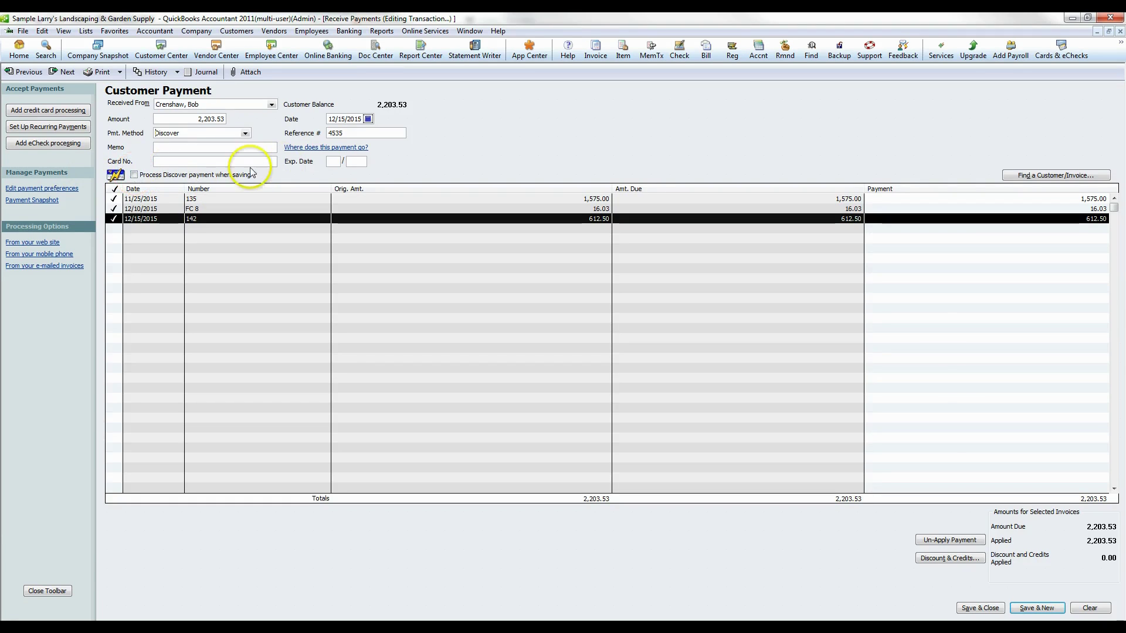
click(245, 133)
click(186, 166)
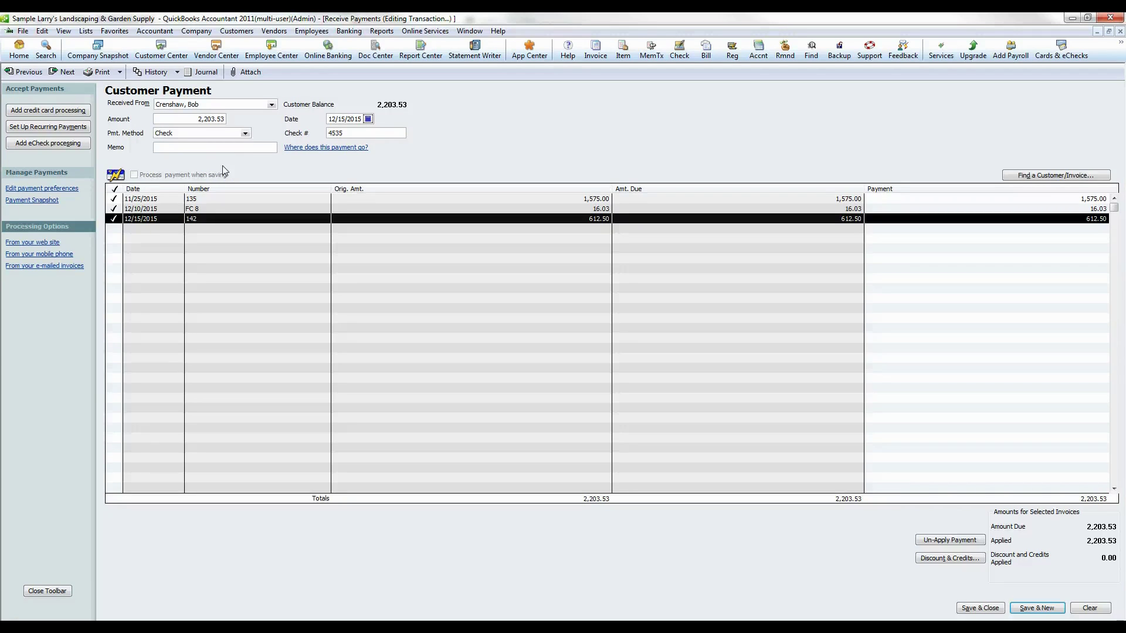
click(245, 133)
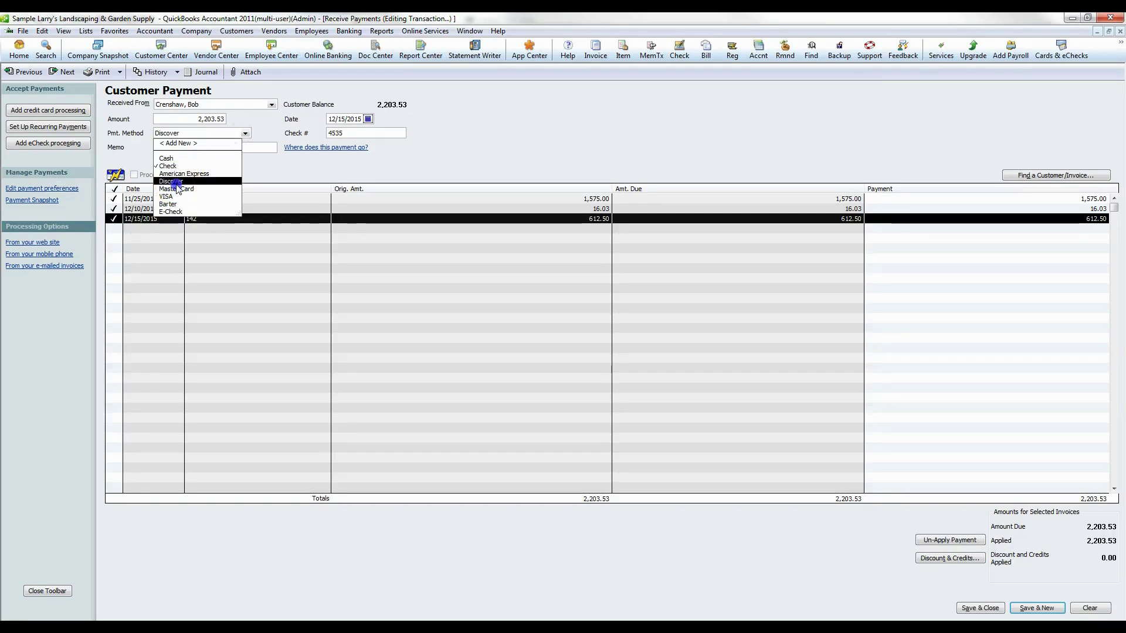
click(176, 183)
click(245, 133)
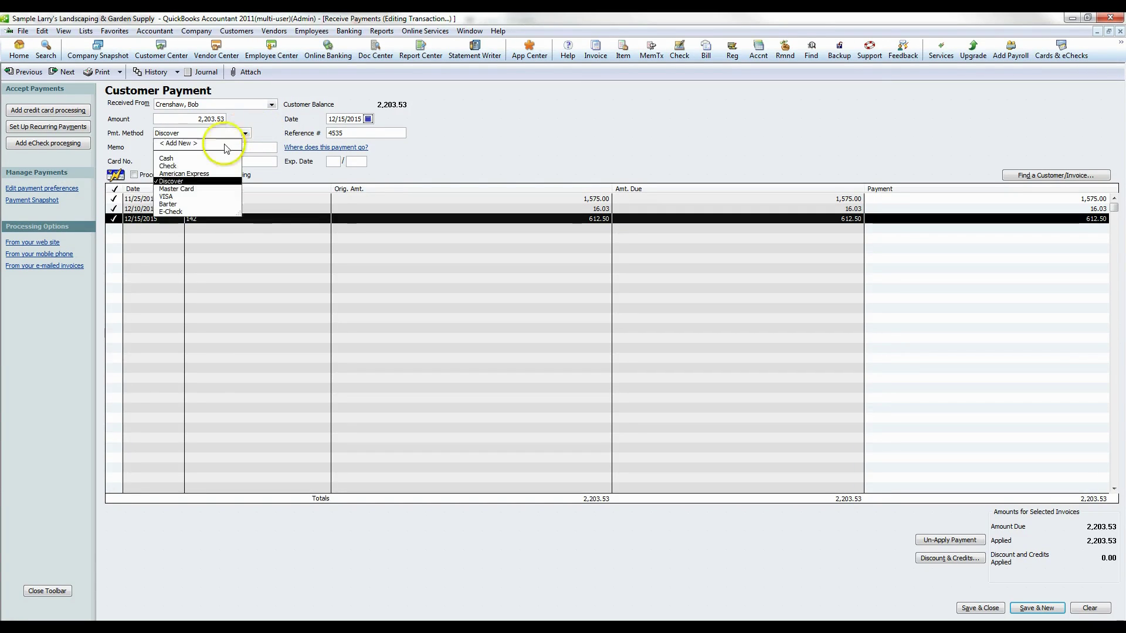
click(167, 196)
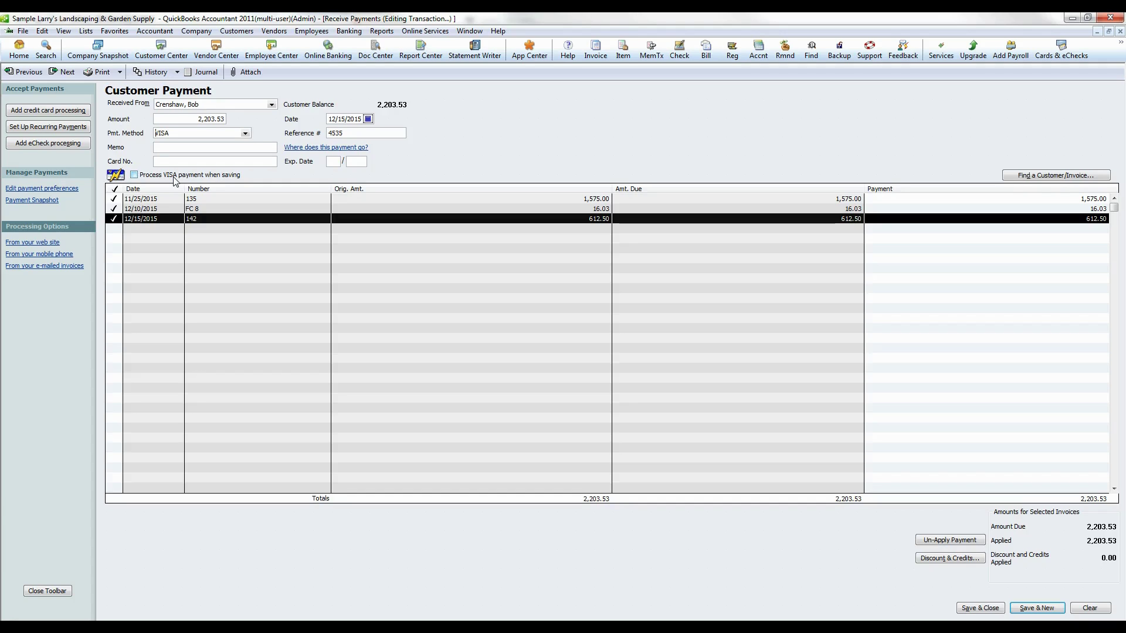
click(245, 135)
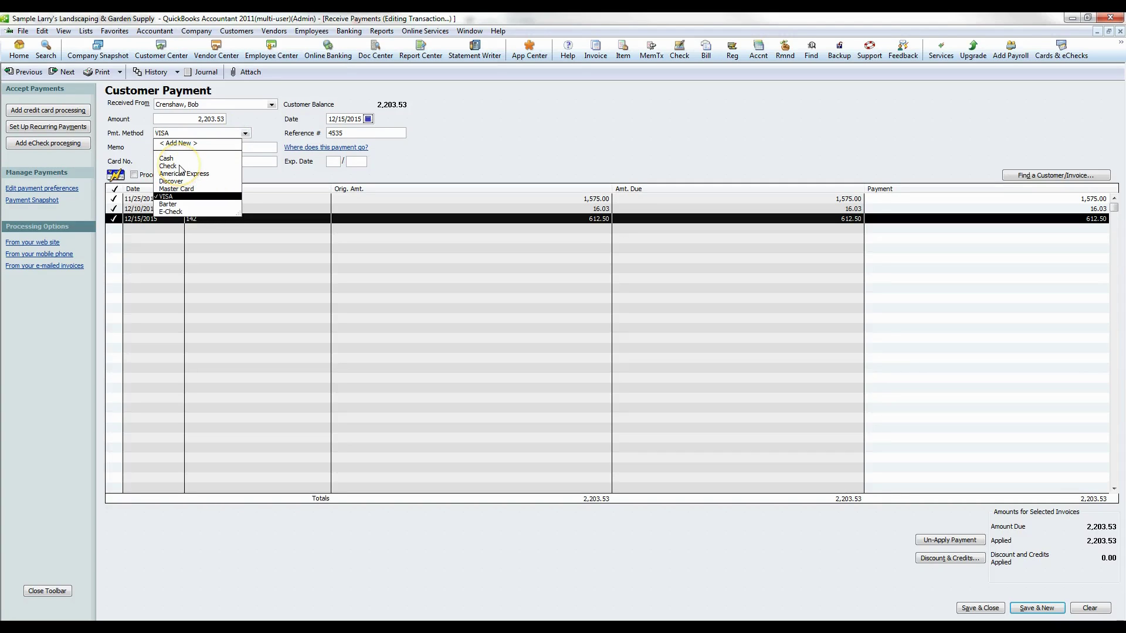
click(180, 167)
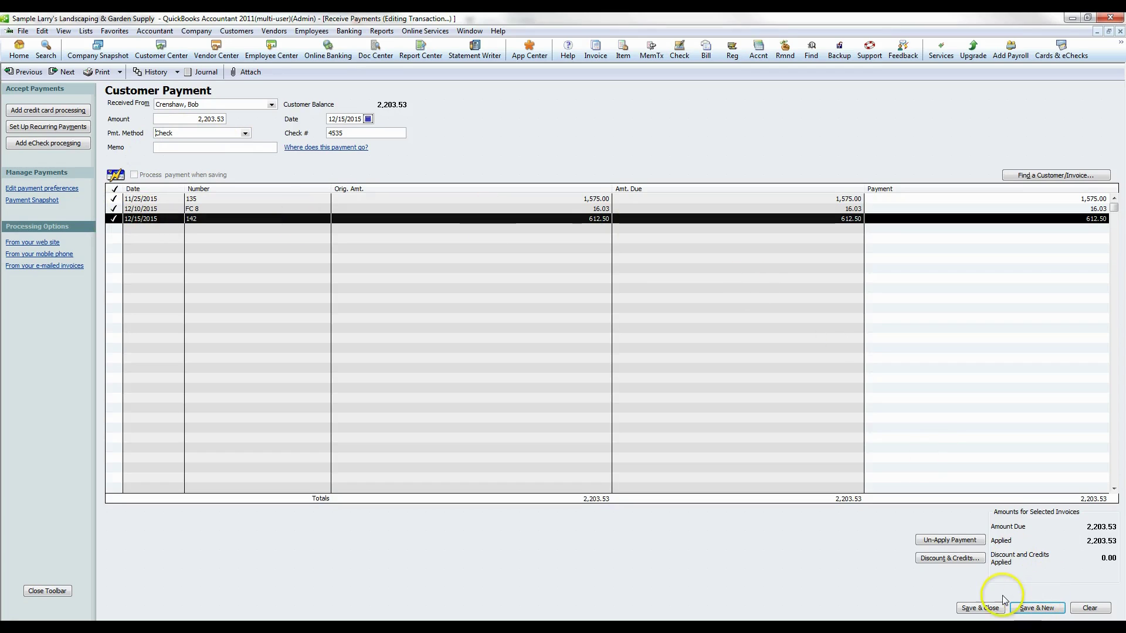
- Un-apply the payment, then reapply it to invoices 135, FC 8 and 142
click(954, 542)
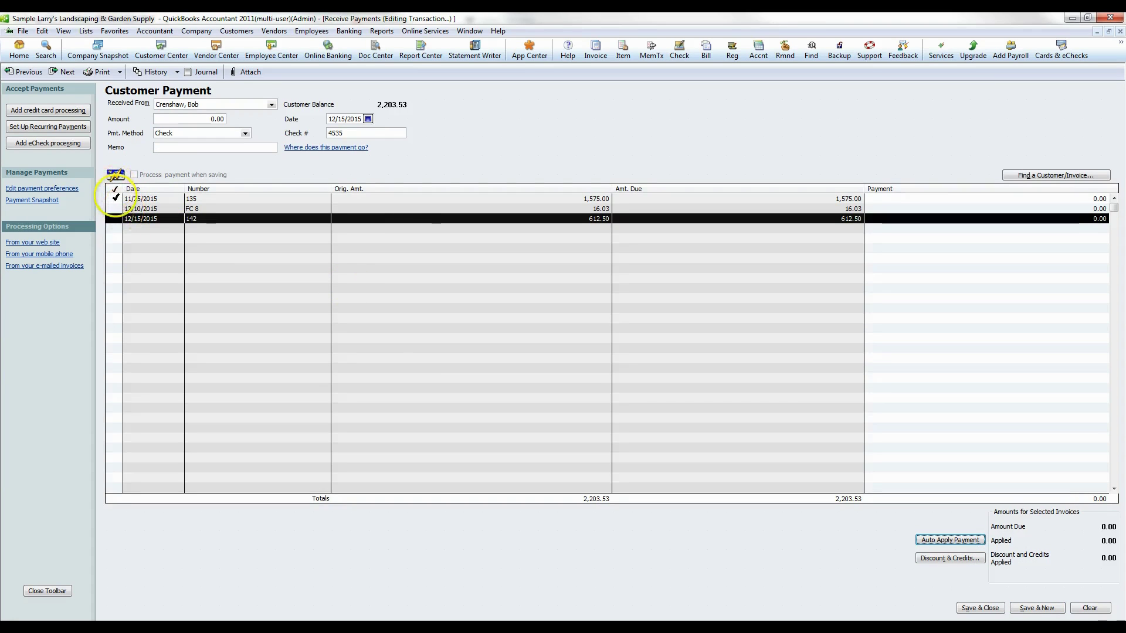
click(114, 199)
click(114, 208)
click(115, 219)
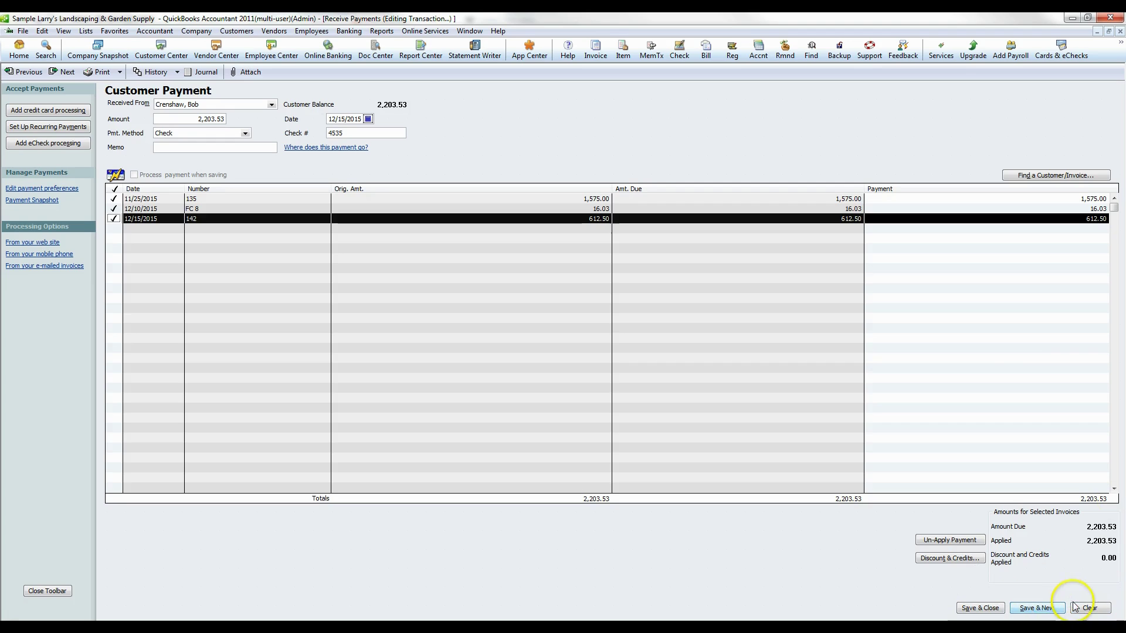
click(381, 31)
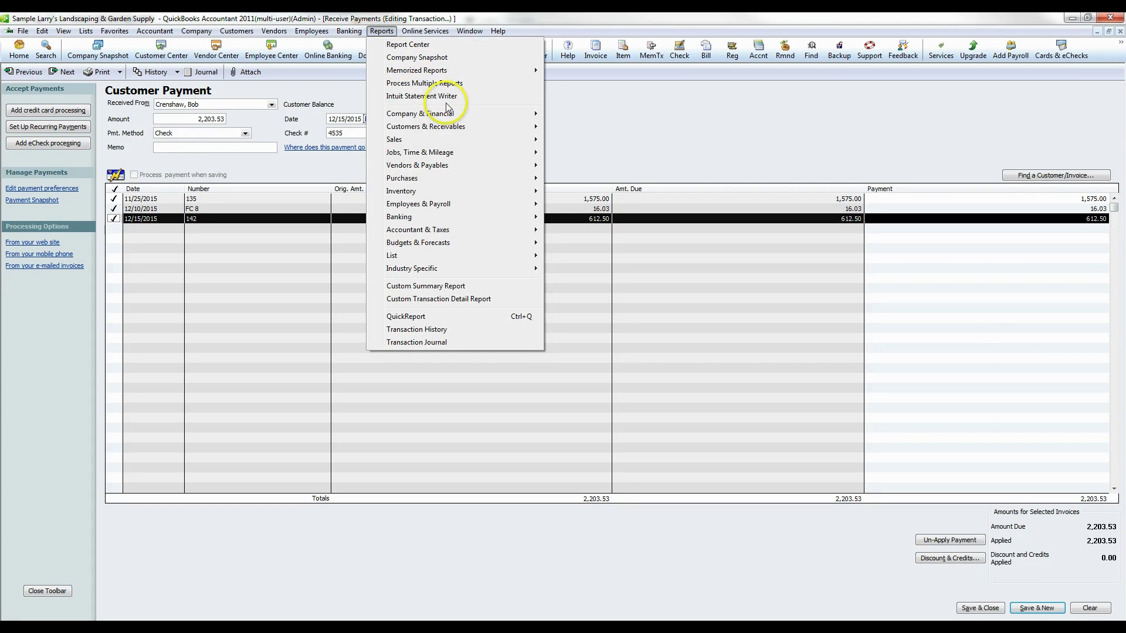
click(447, 128)
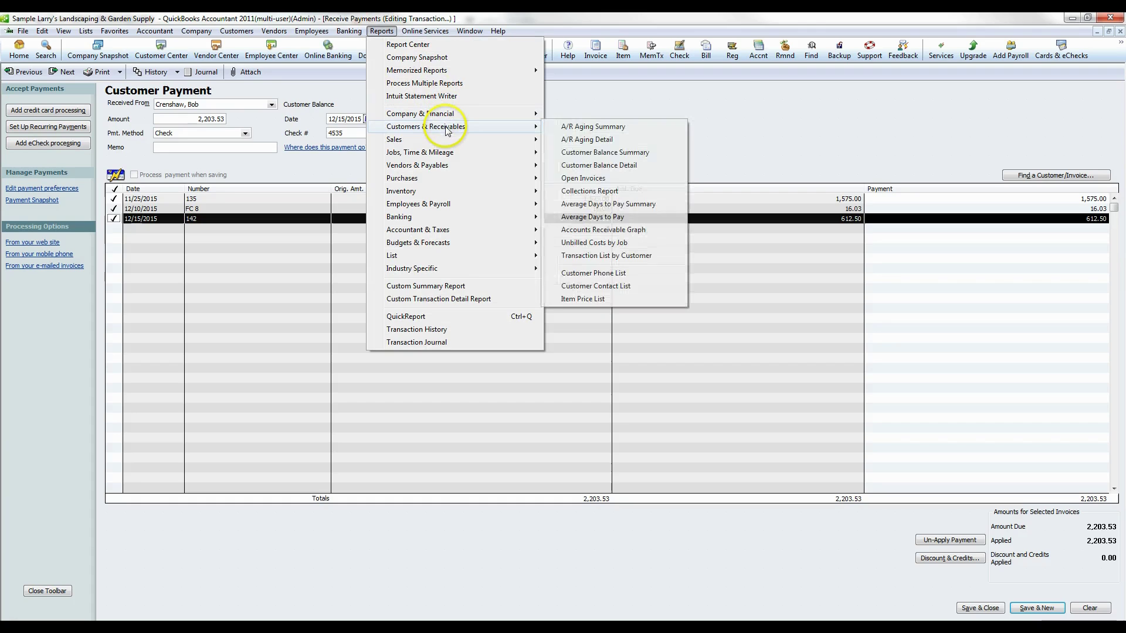
click(599, 133)
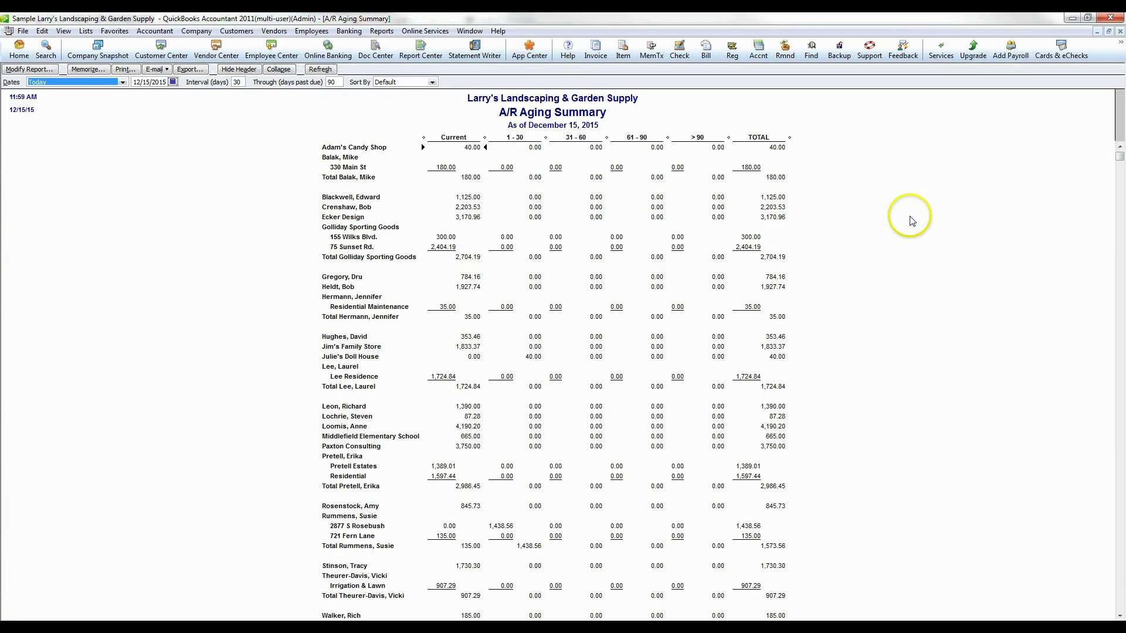
click(905, 208)
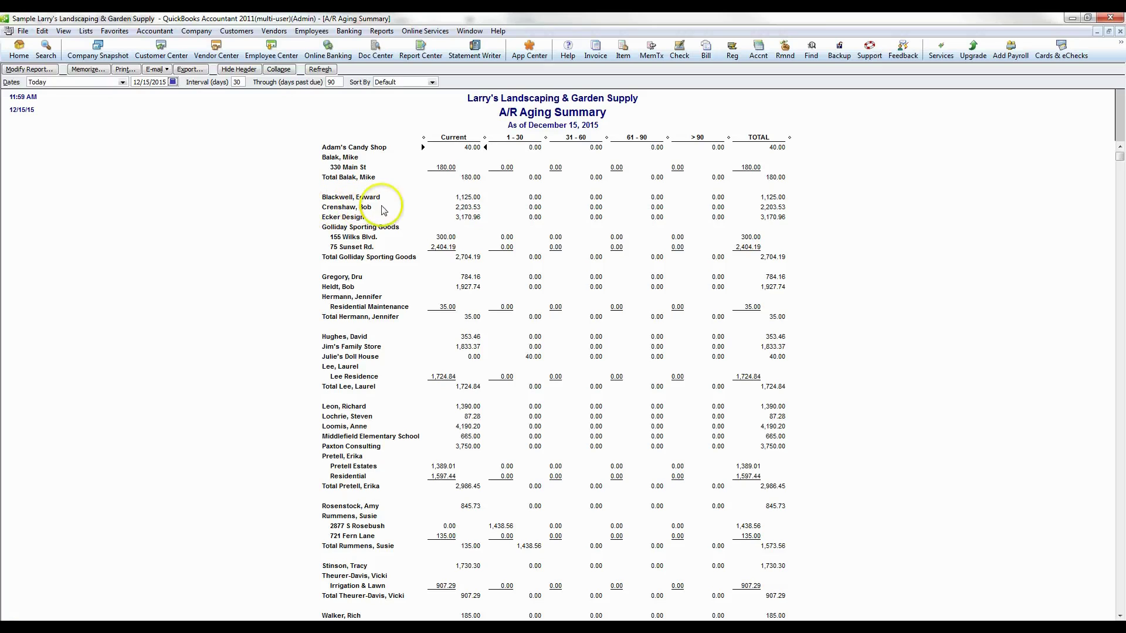
click(463, 206)
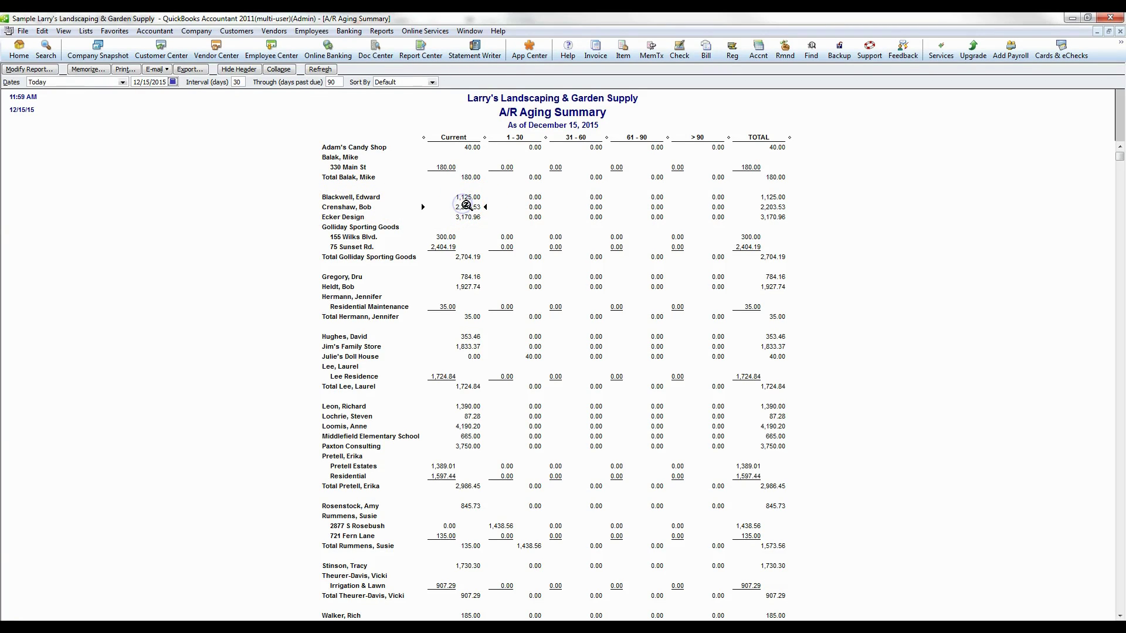
double_click(466, 205)
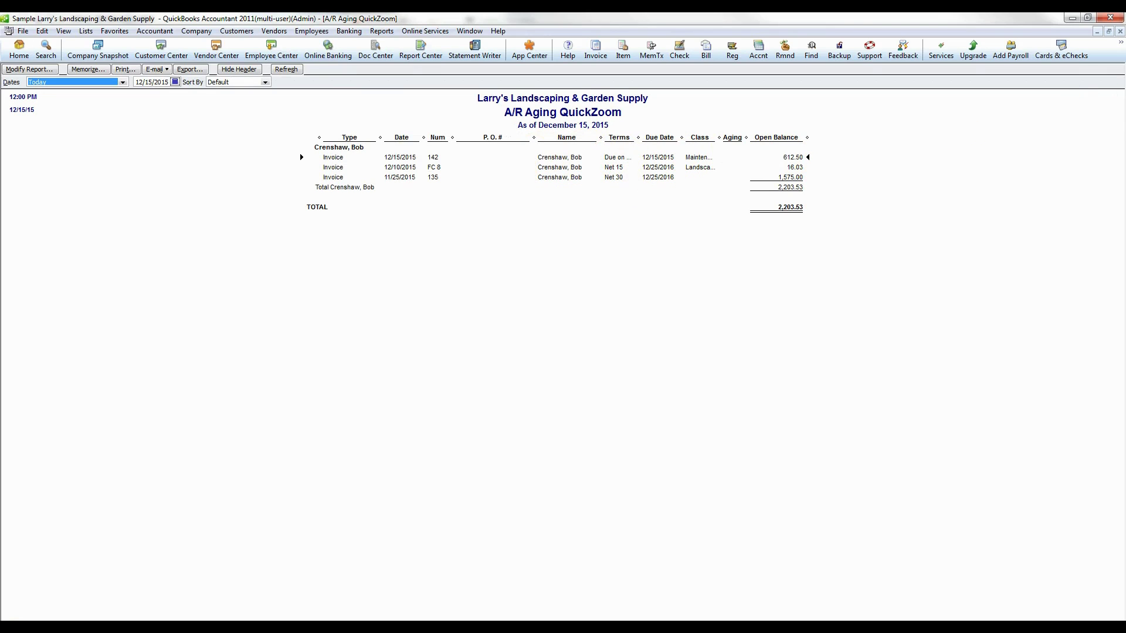
click(1119, 31)
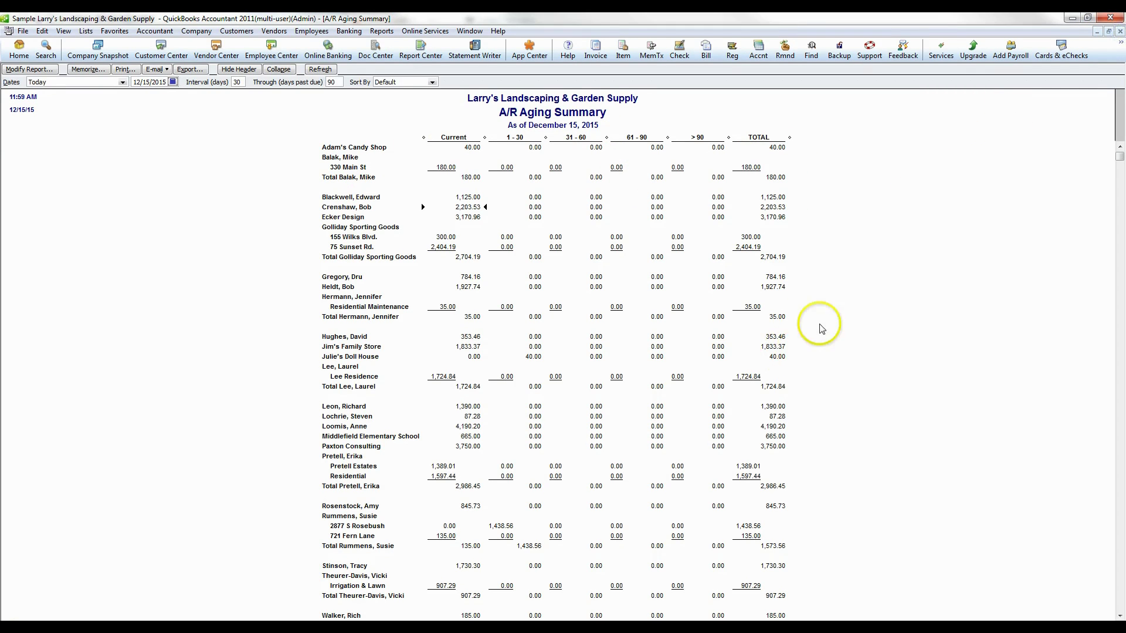
scroll(833, 271, down, 2)
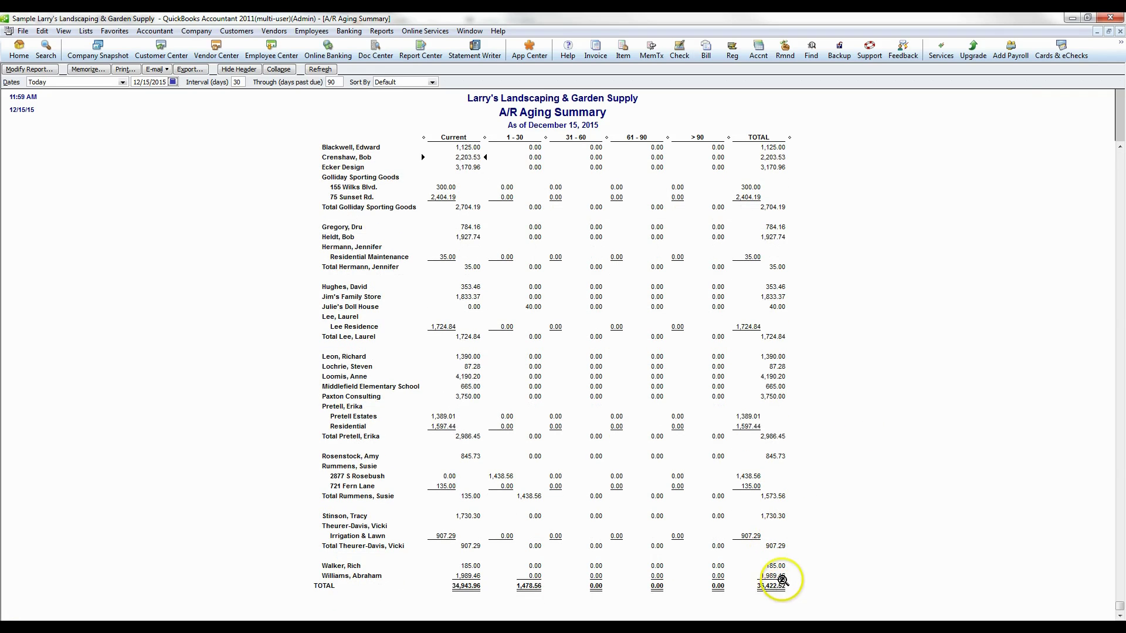
scroll(680, 422, up, 2)
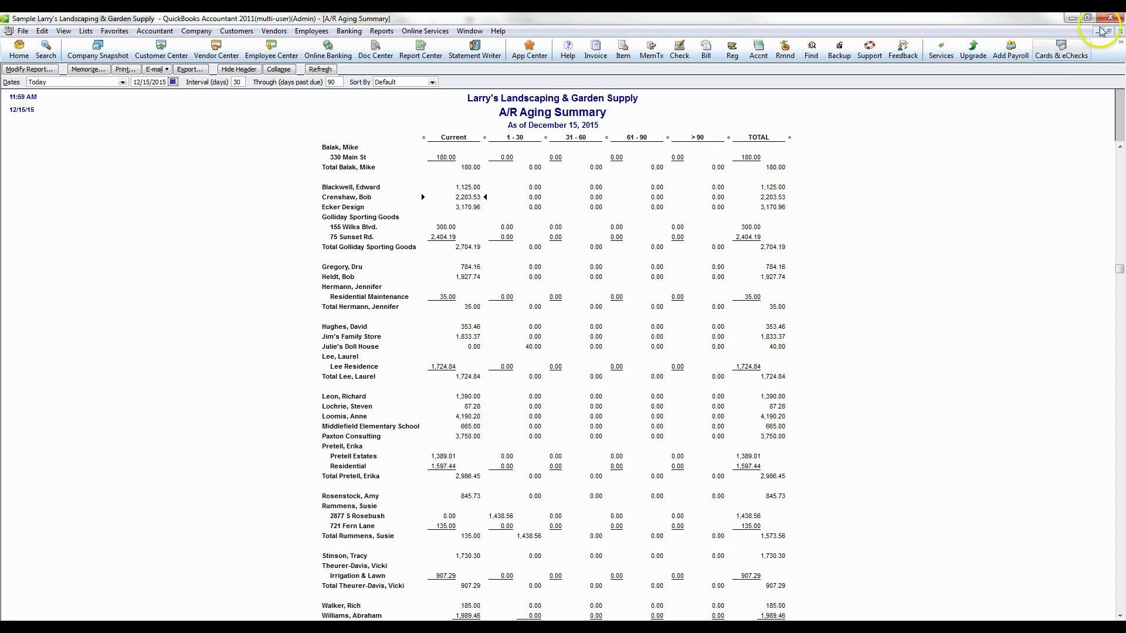
- Close the aging summary report and save the 2,203.53 customer payment
click(1121, 31)
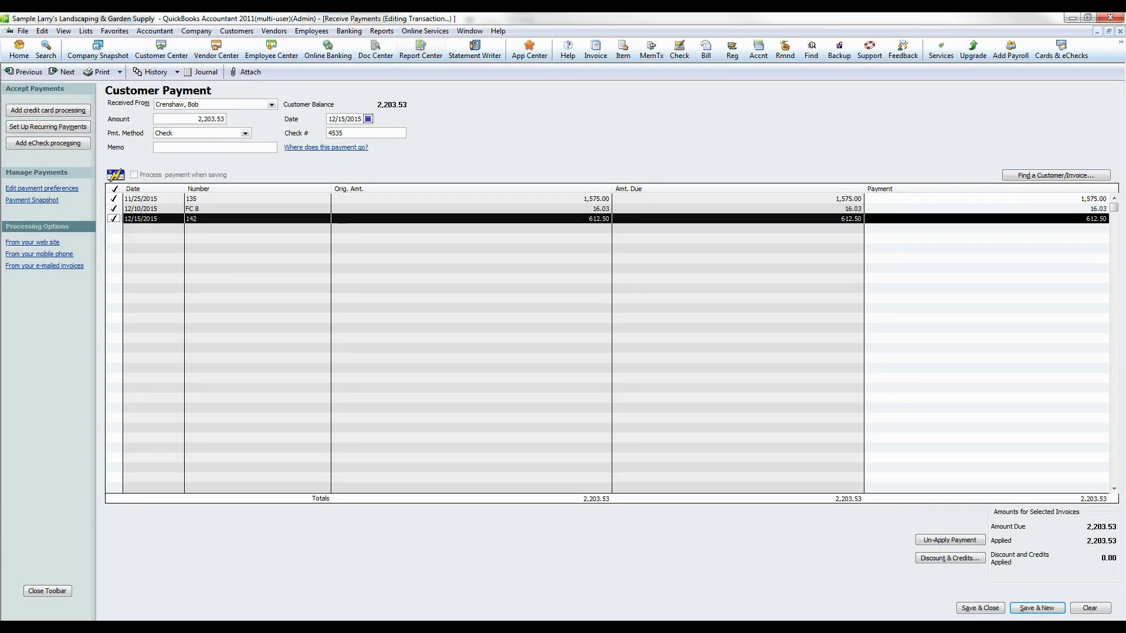
click(387, 31)
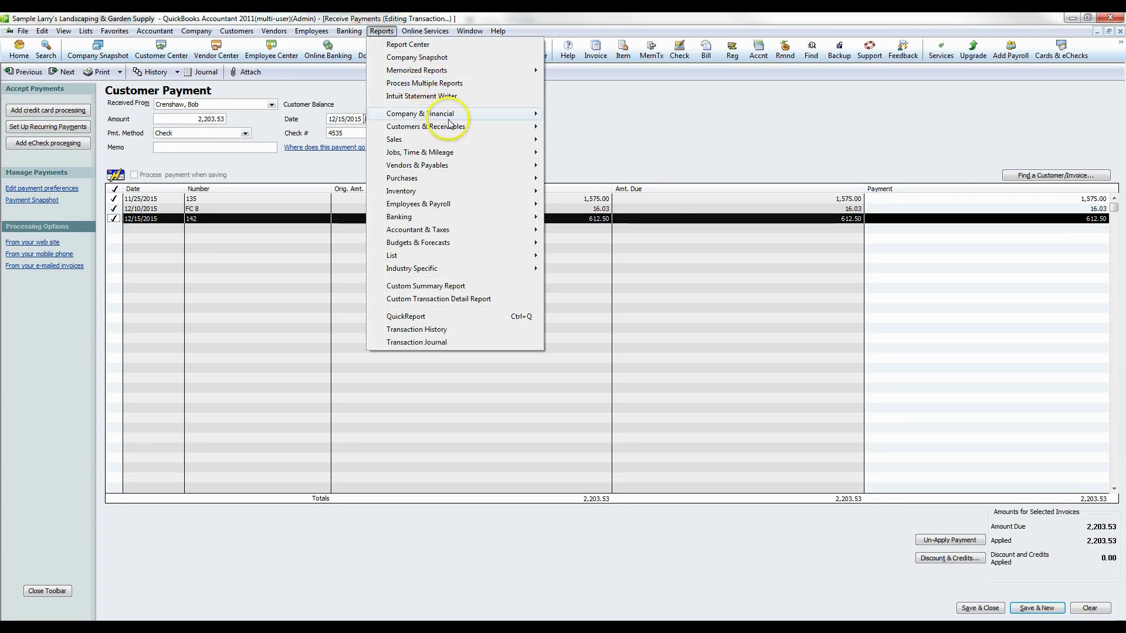
mouse_move(456, 134)
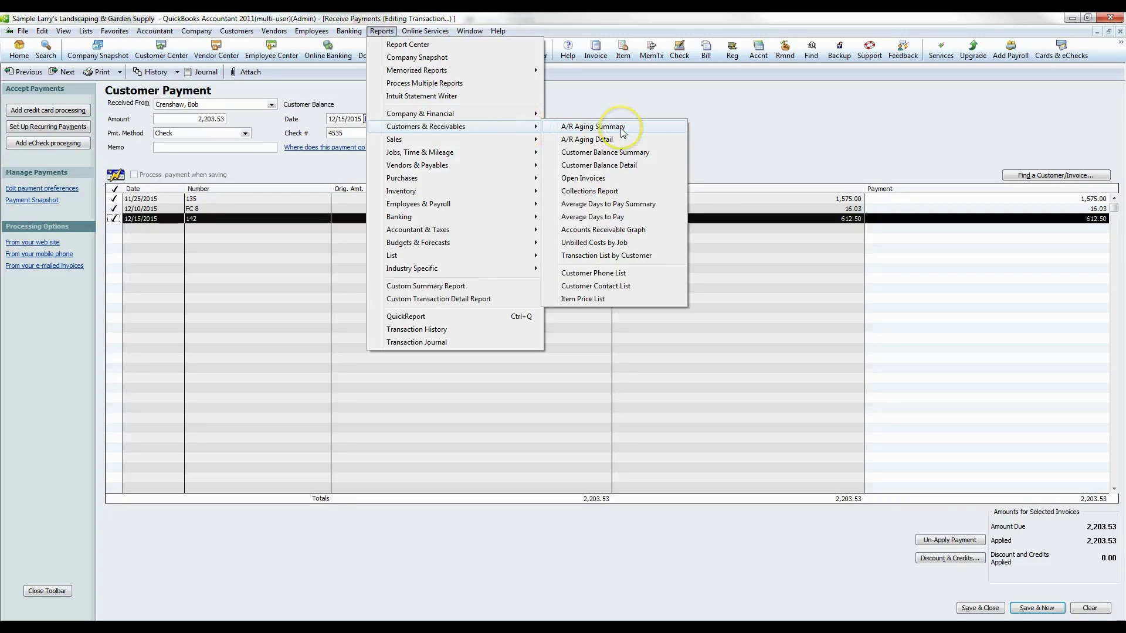
click(649, 94)
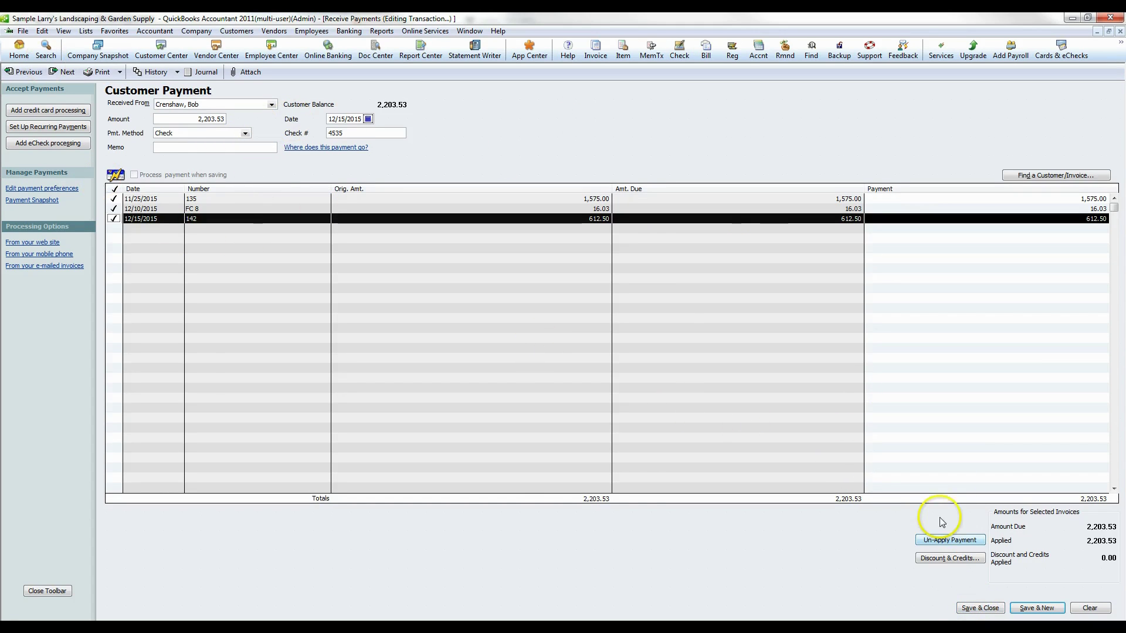
click(981, 608)
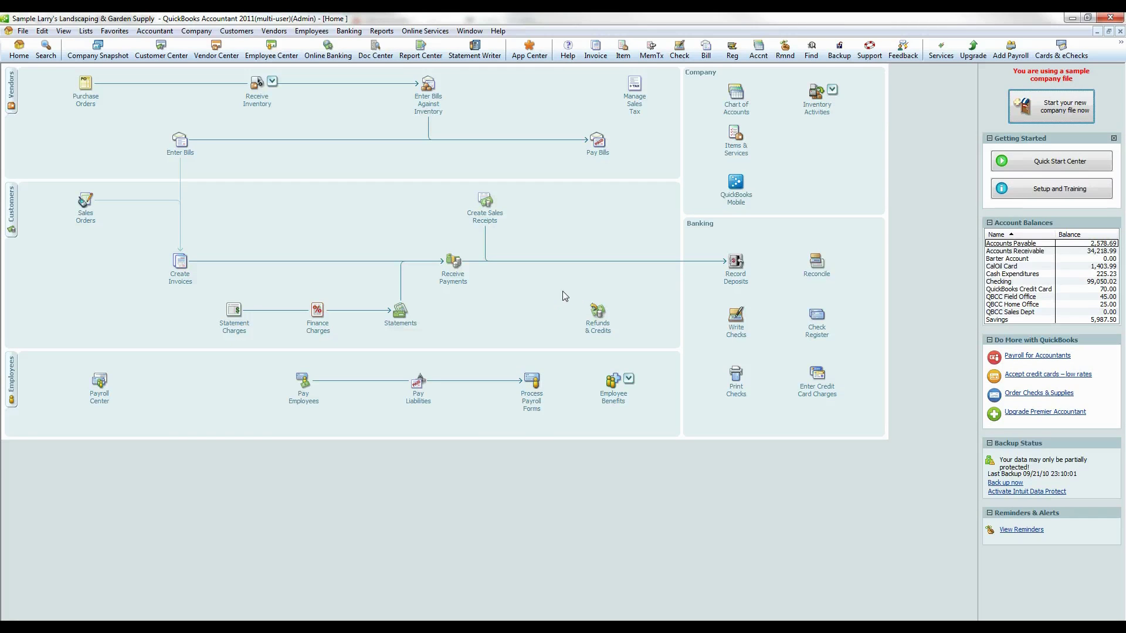
- Select the Adam's Candy Shop 40.00, Julie's Doll House 70.00 and 2,203.53 payments for deposit
click(736, 262)
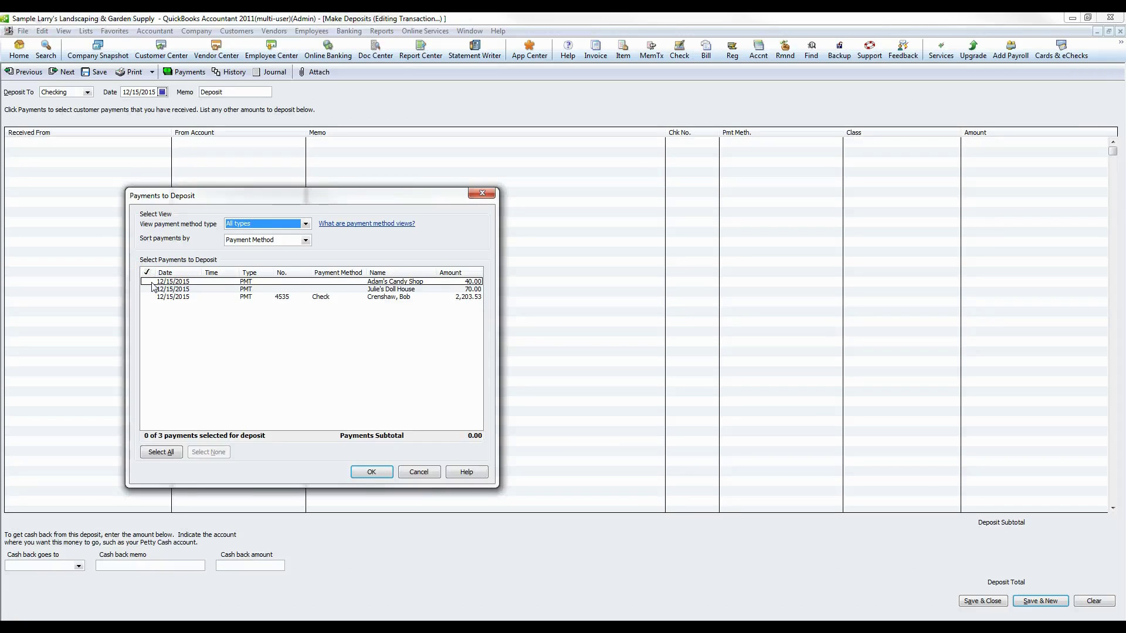
click(147, 282)
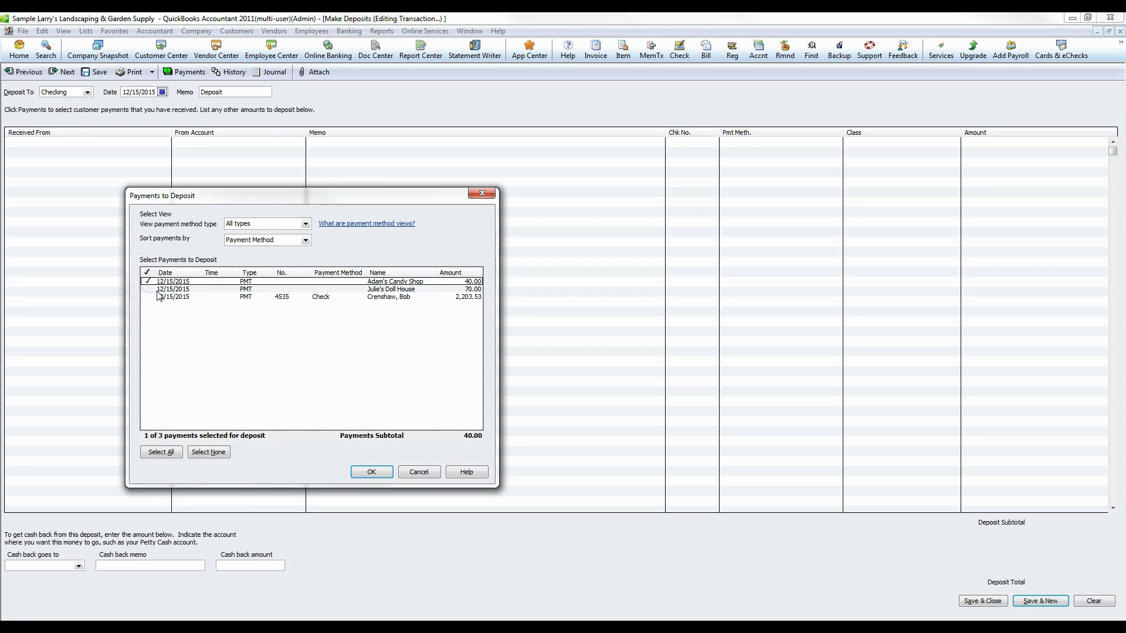
click(148, 289)
click(150, 297)
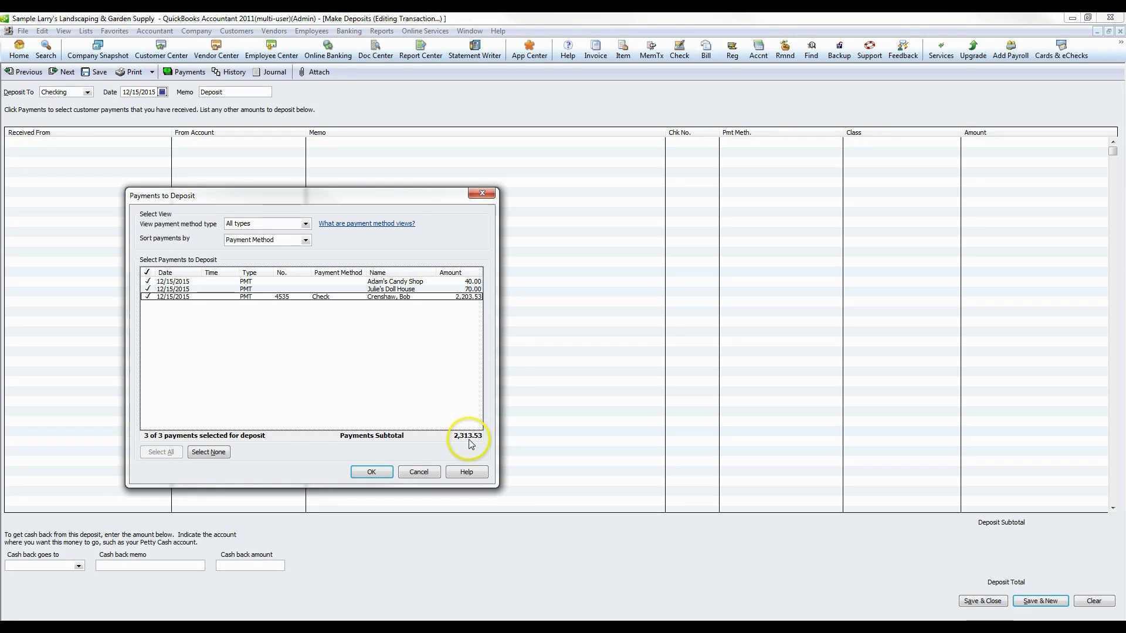
click(373, 472)
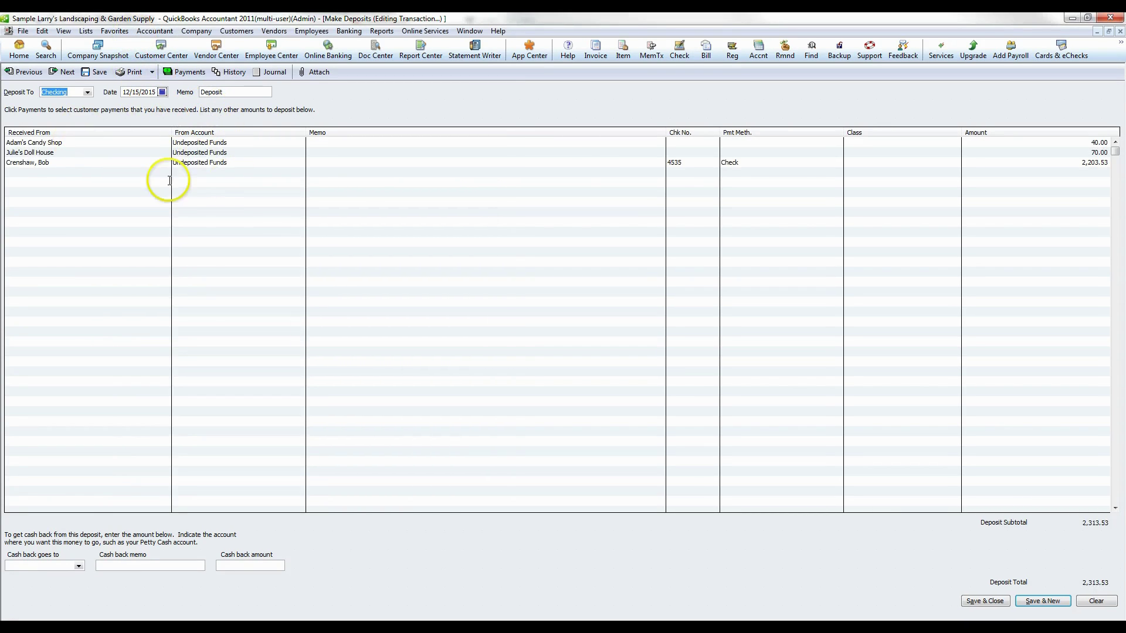
click(184, 74)
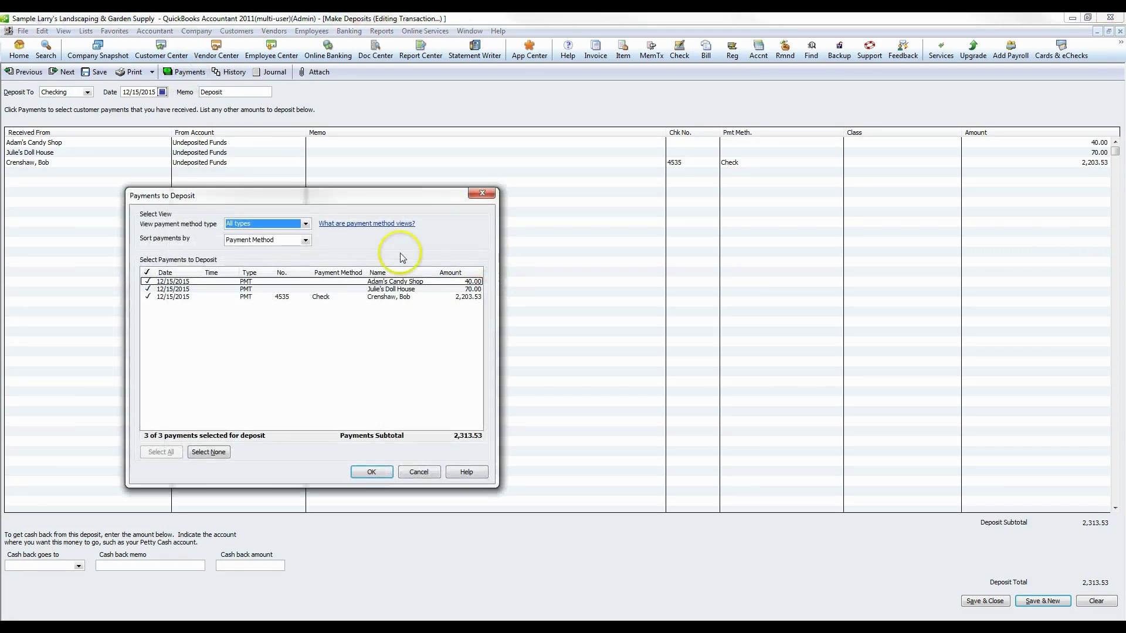
click(372, 472)
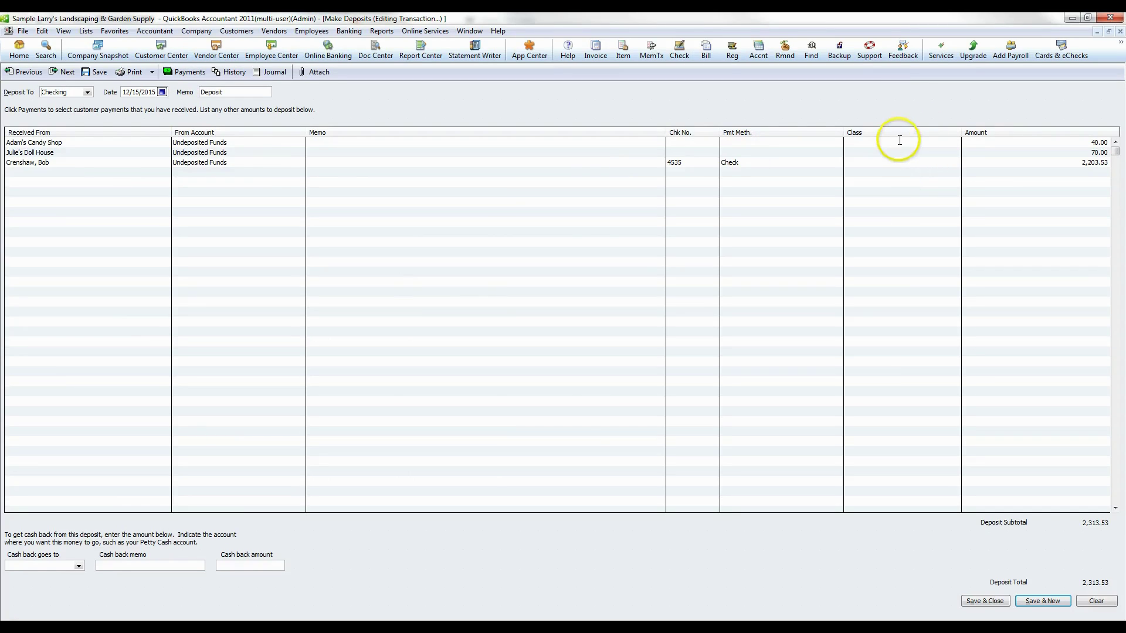
- Enter check number 4523 for Adam's Candy Shop and save the deposit to Checking
click(689, 141)
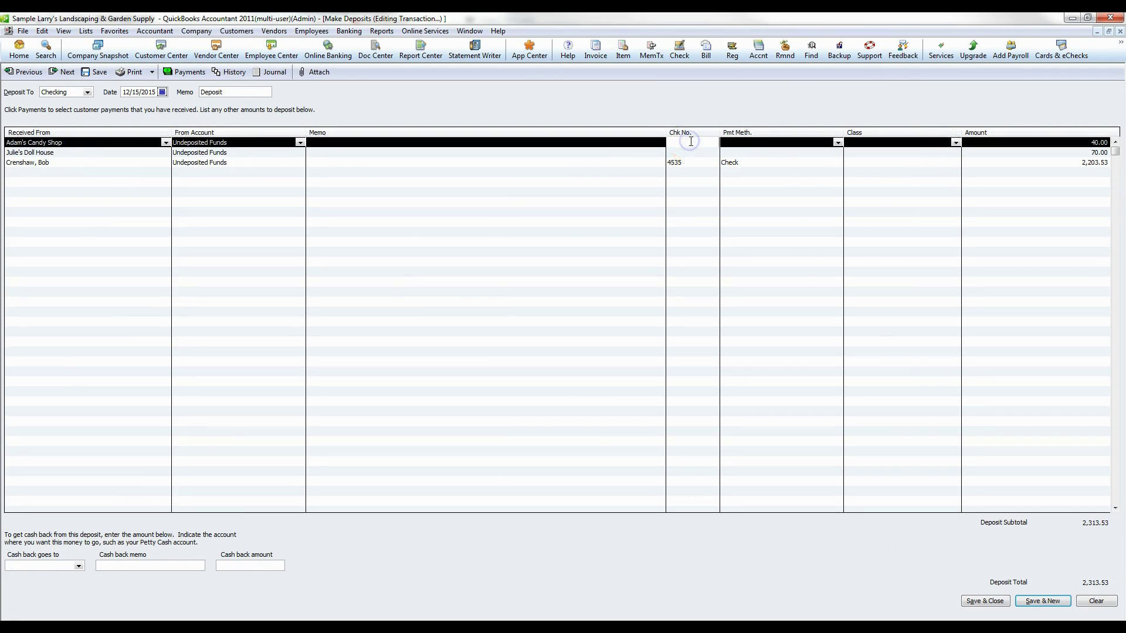
text(4523)
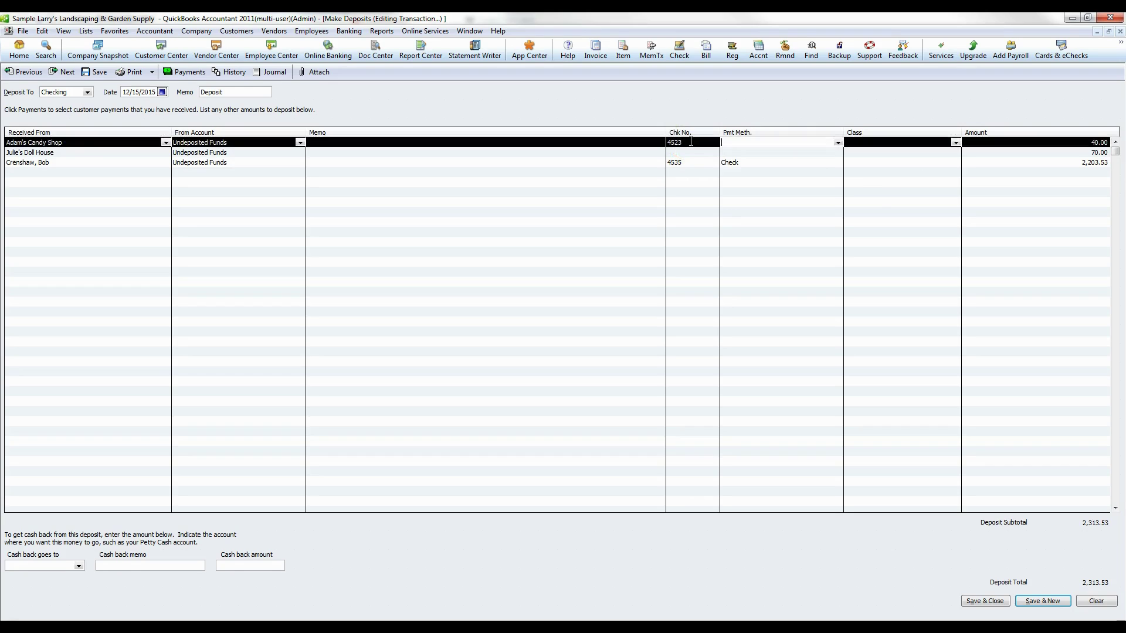
key(Down)
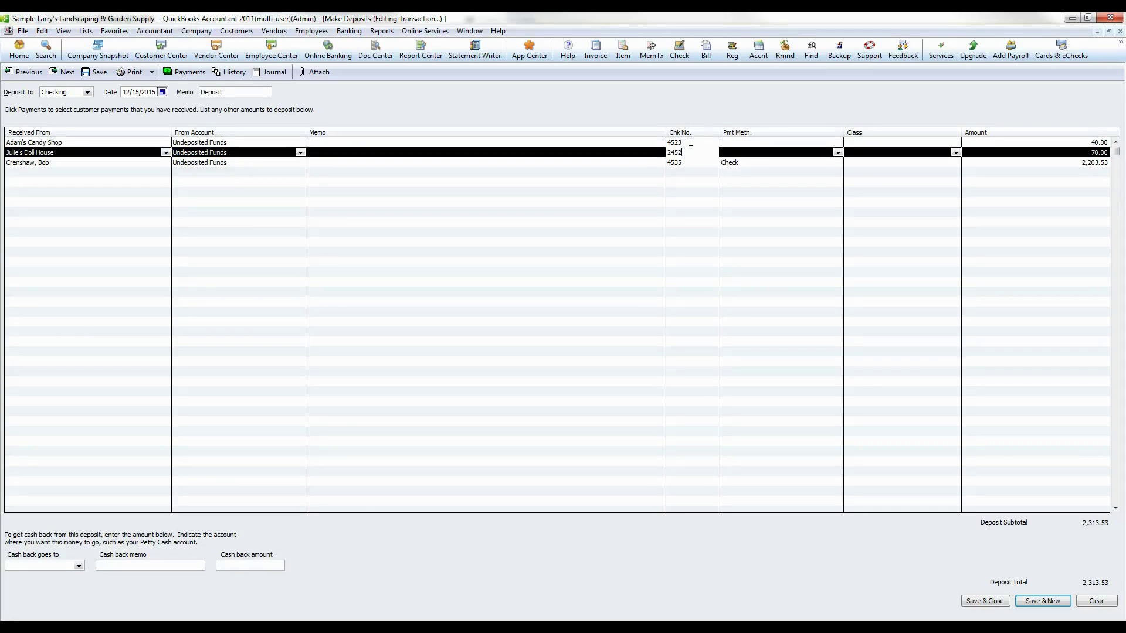
click(782, 226)
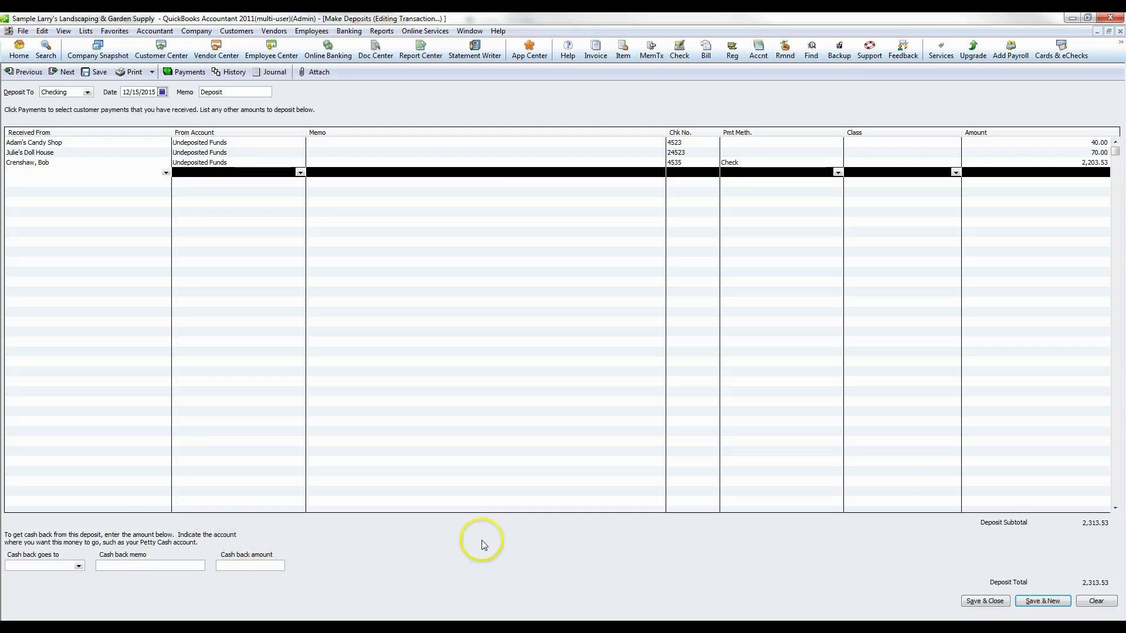
click(987, 600)
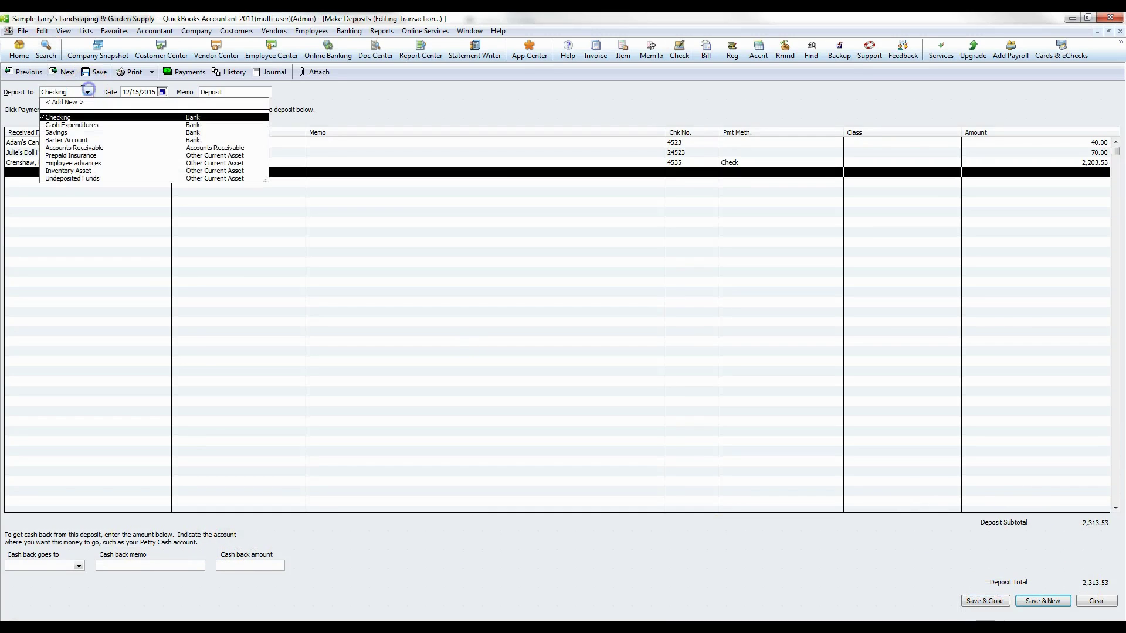
click(87, 92)
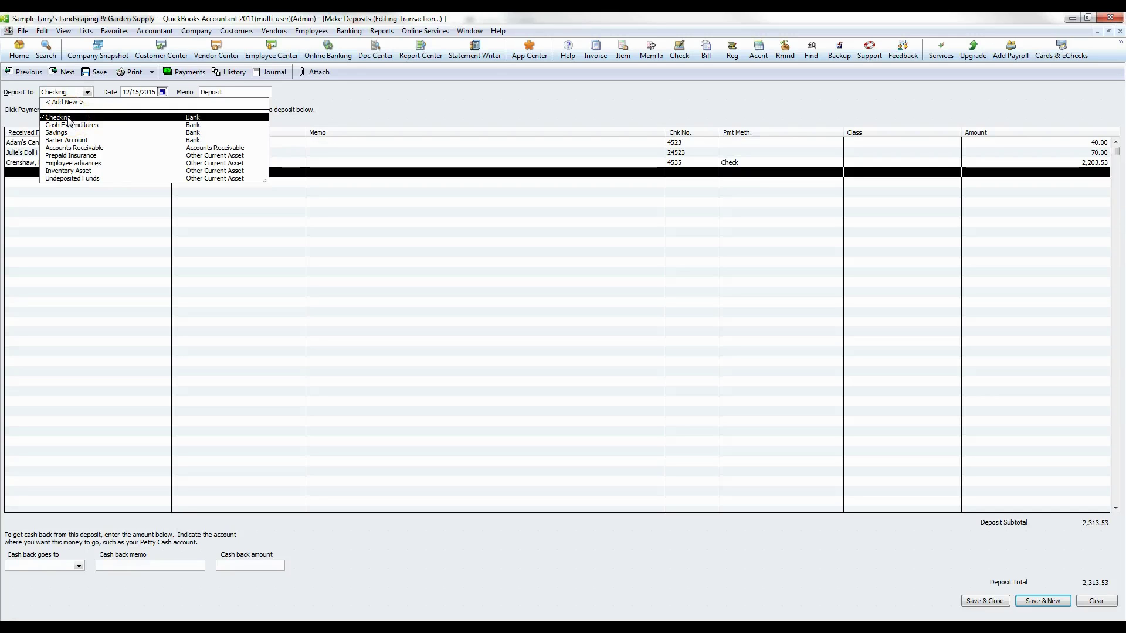
click(68, 118)
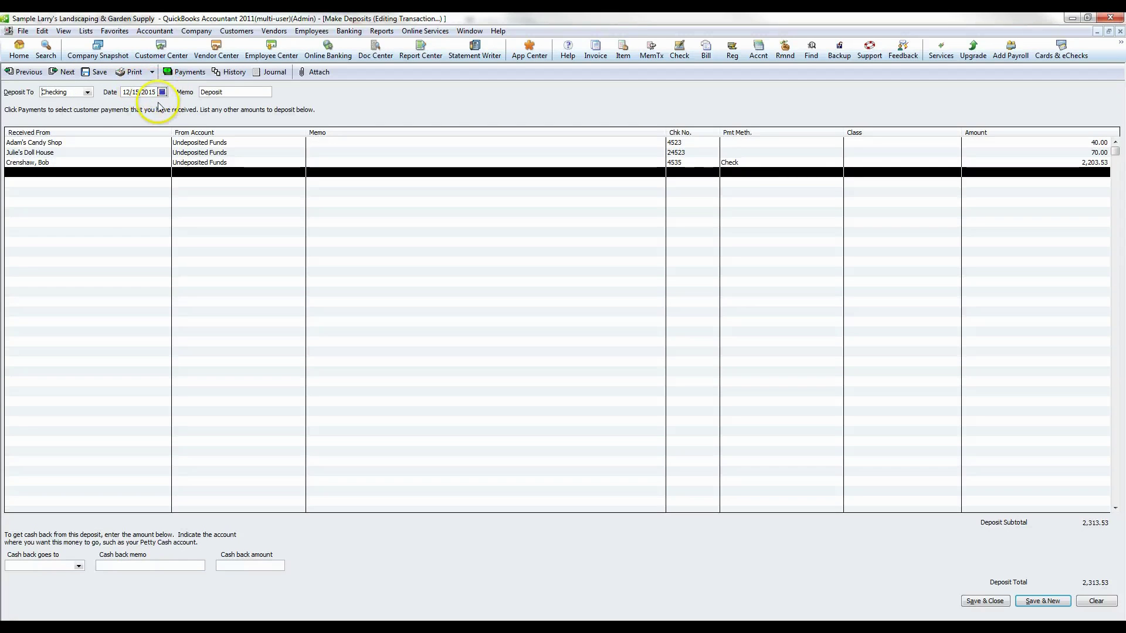
click(1002, 601)
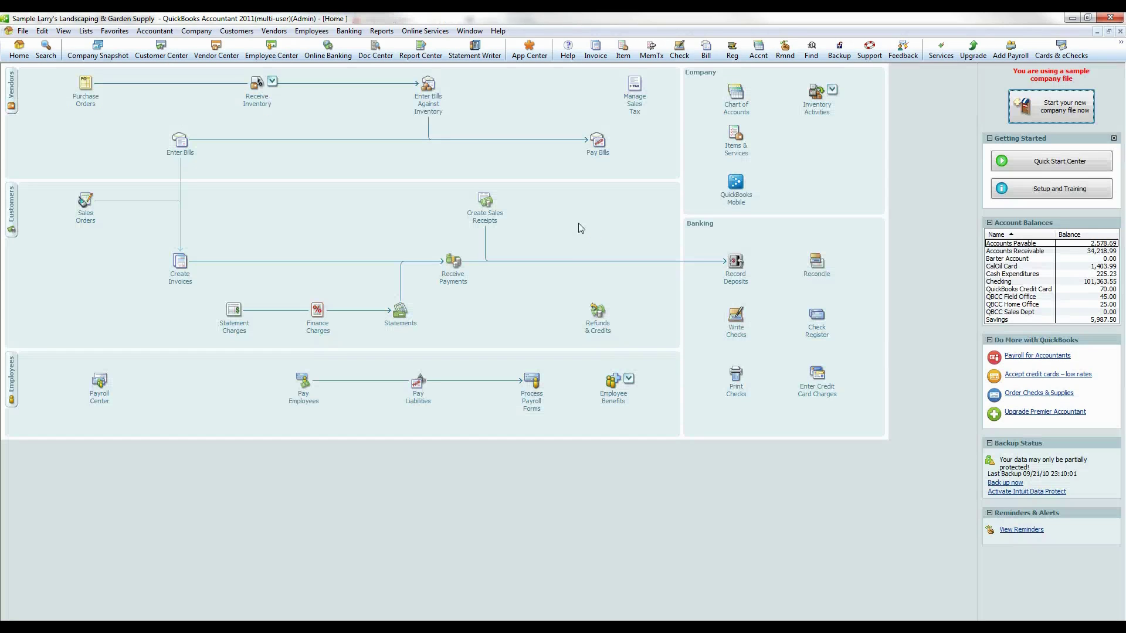
click(346, 31)
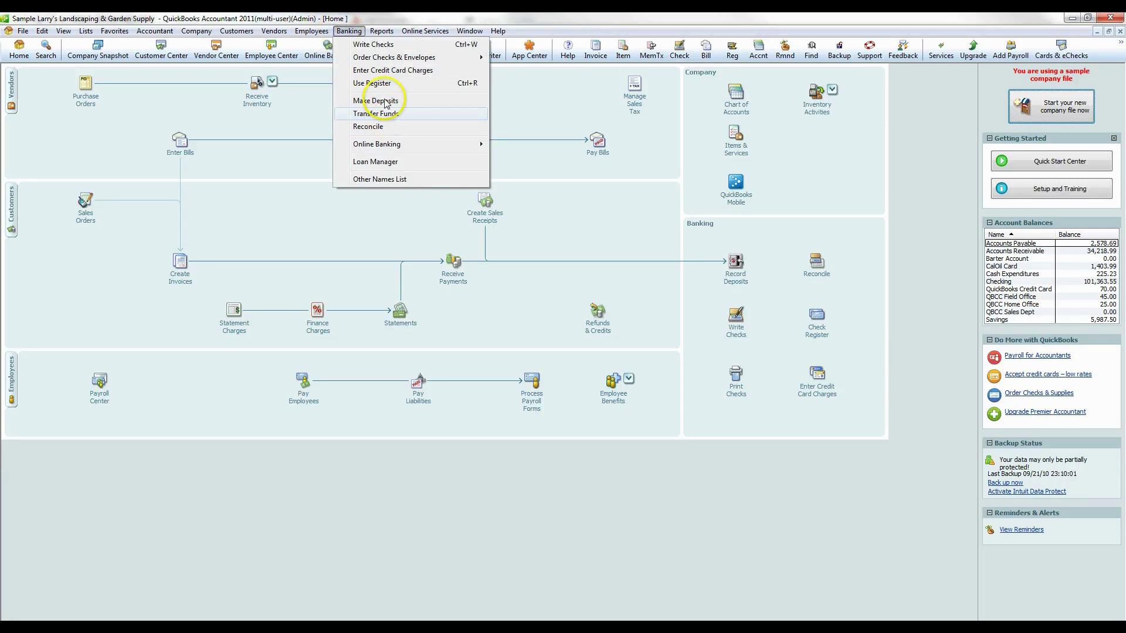
click(384, 127)
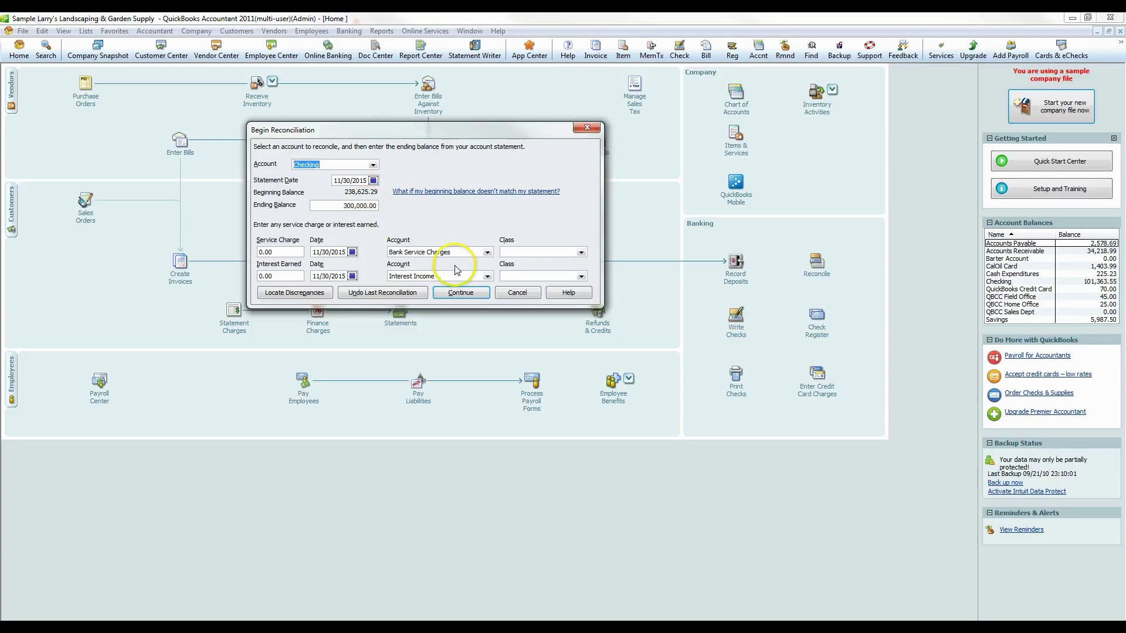
click(453, 291)
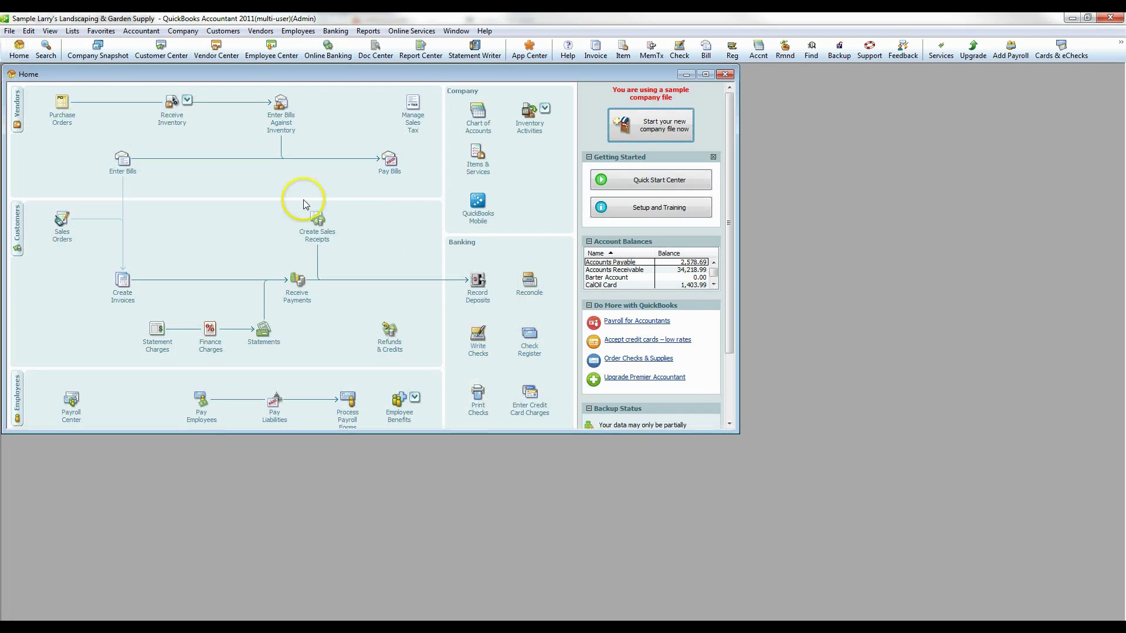
- Start a new sales receipt and select the customer
click(318, 226)
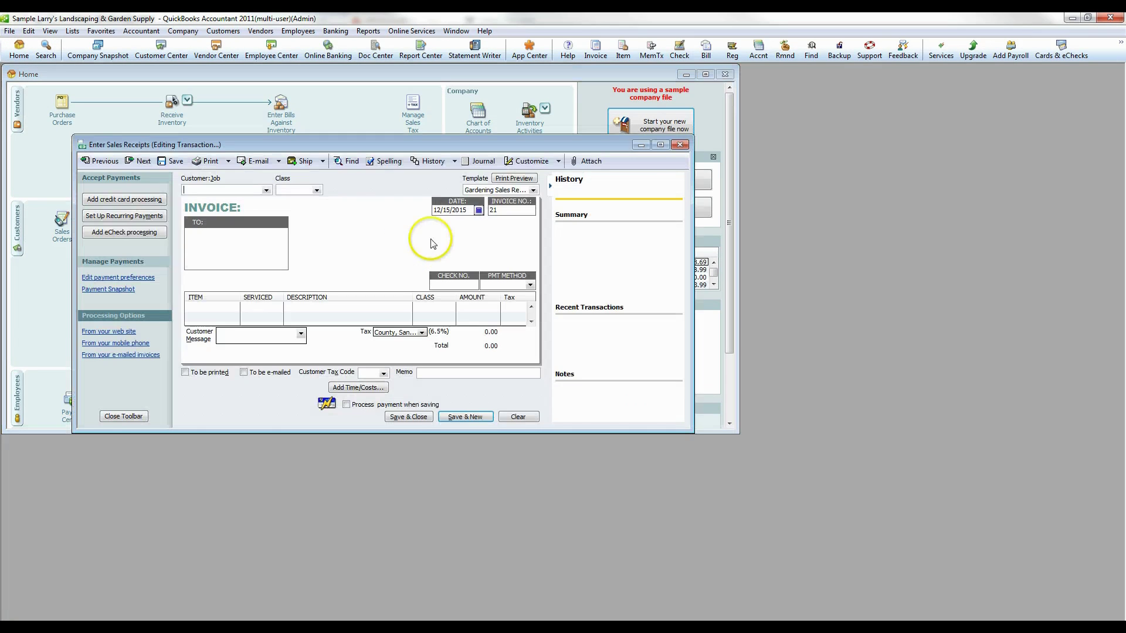
double_click(657, 147)
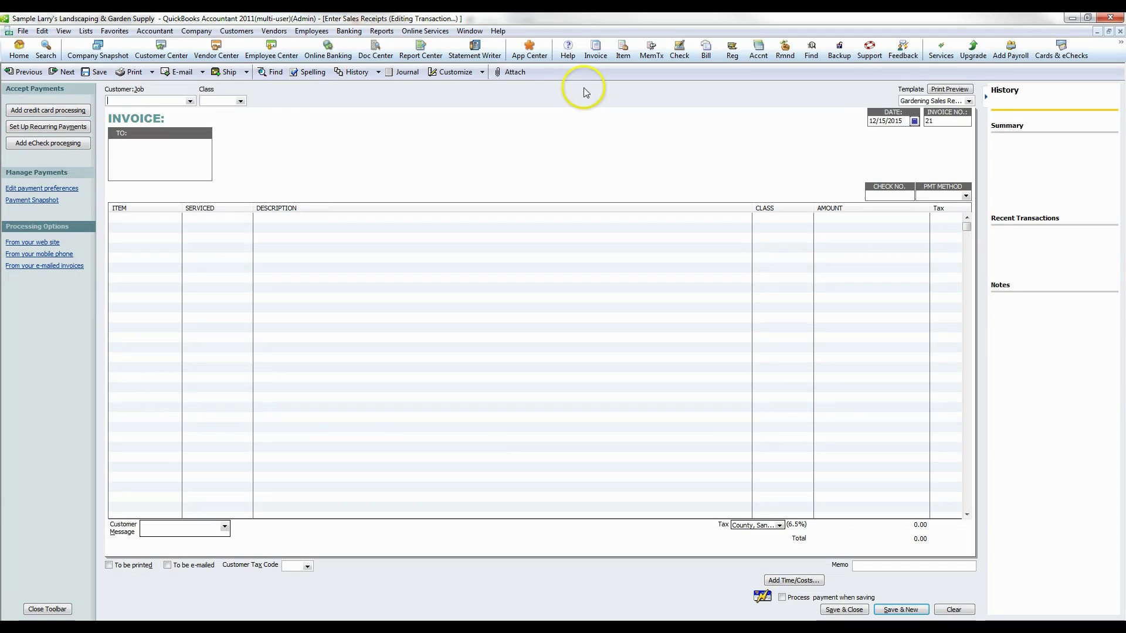
click(1119, 31)
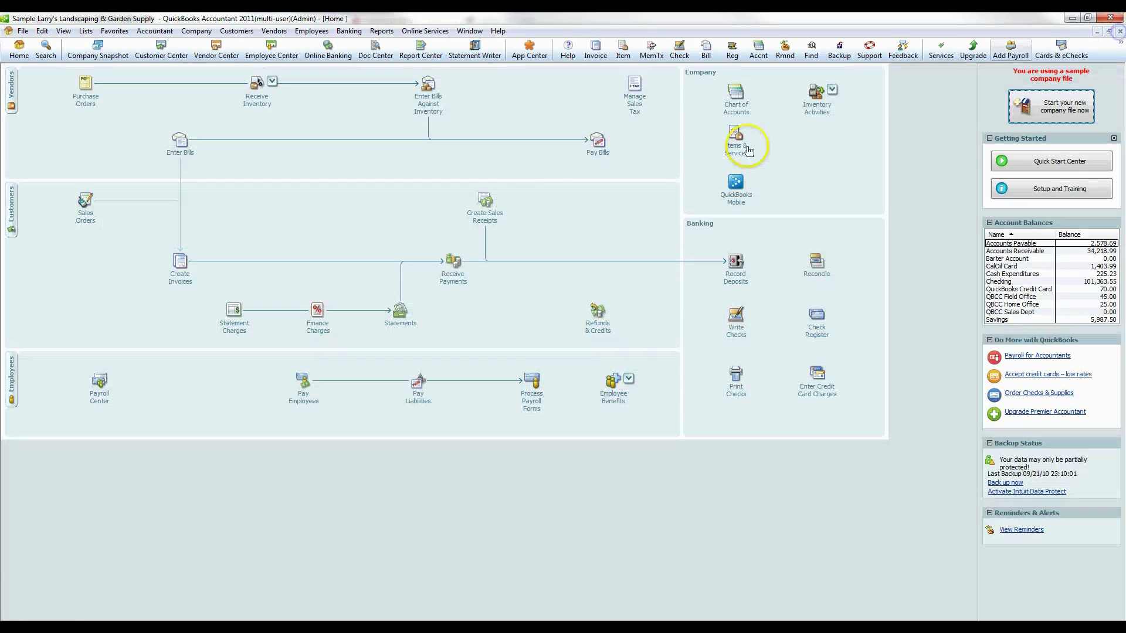
click(490, 202)
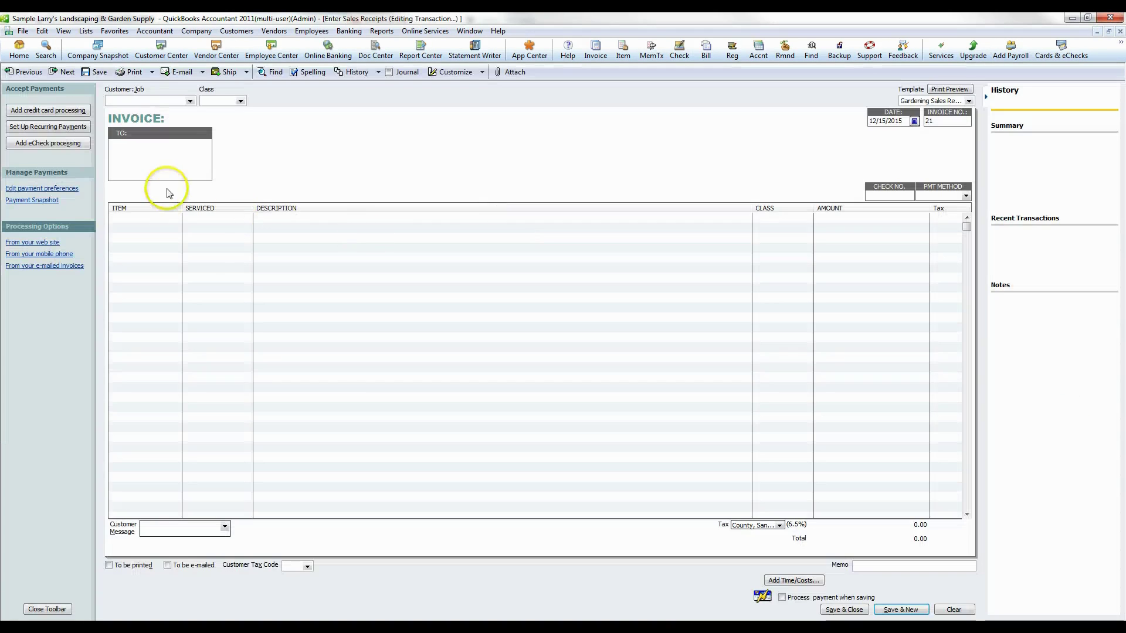
click(188, 101)
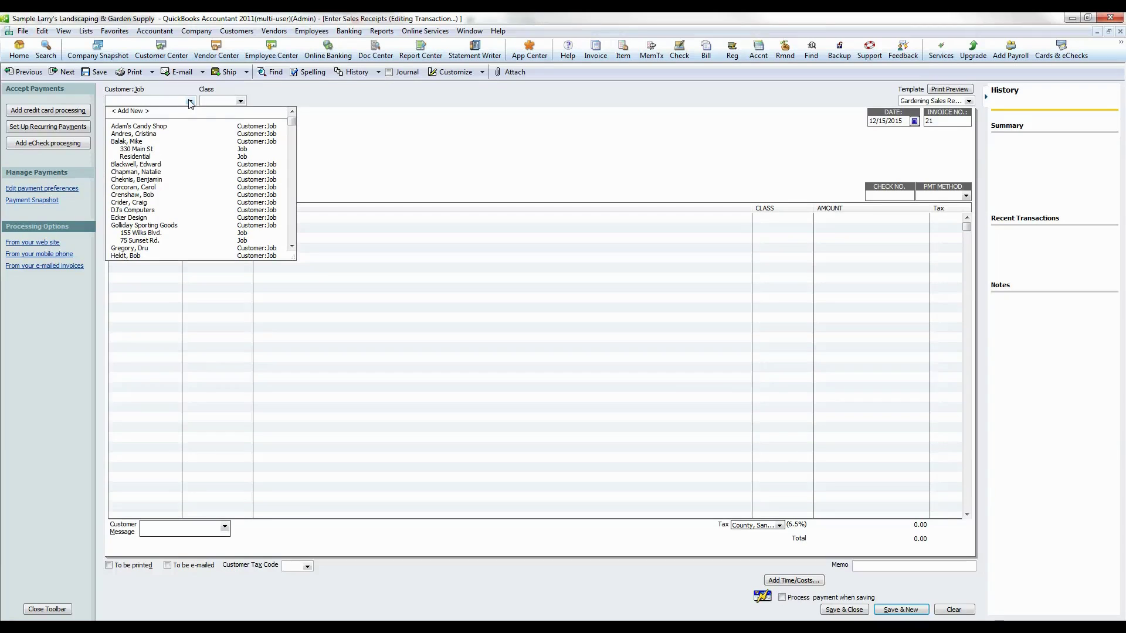
click(137, 134)
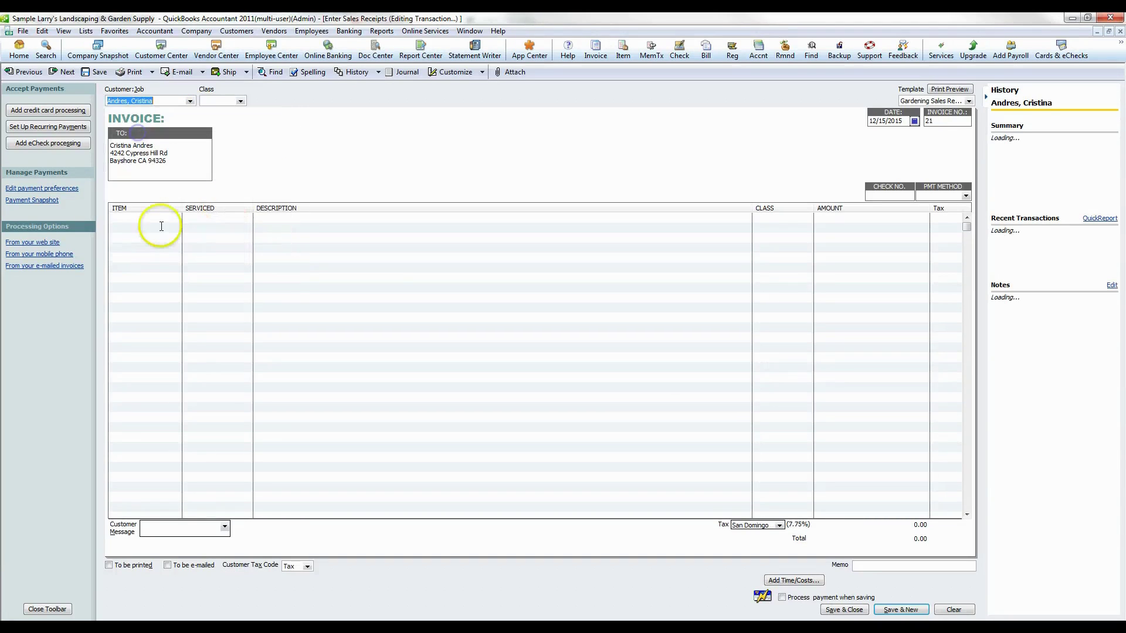
- Add an Installation line serviced 12/02/2015 with the amount changed to 50.00
click(161, 226)
click(176, 217)
click(144, 266)
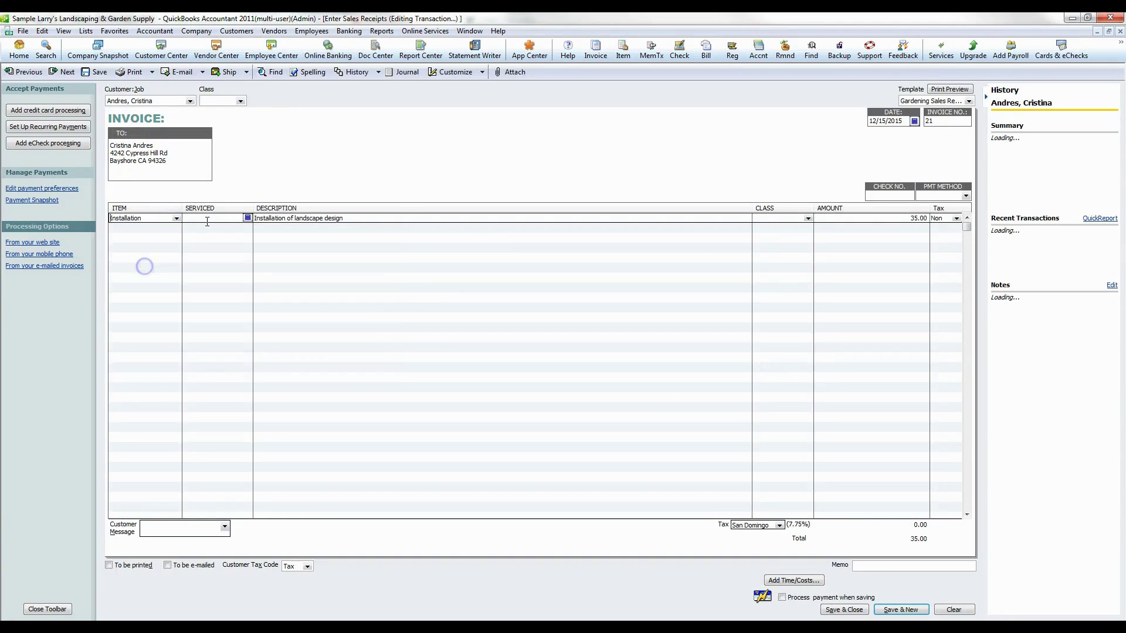
click(247, 218)
click(240, 249)
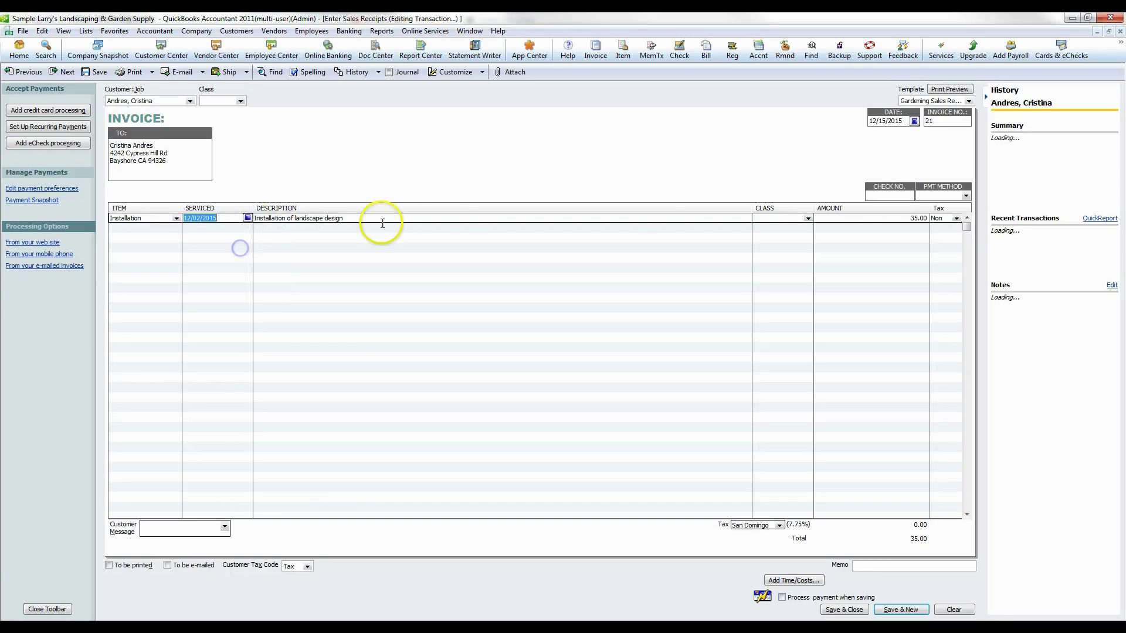
drag(833, 217, 951, 218)
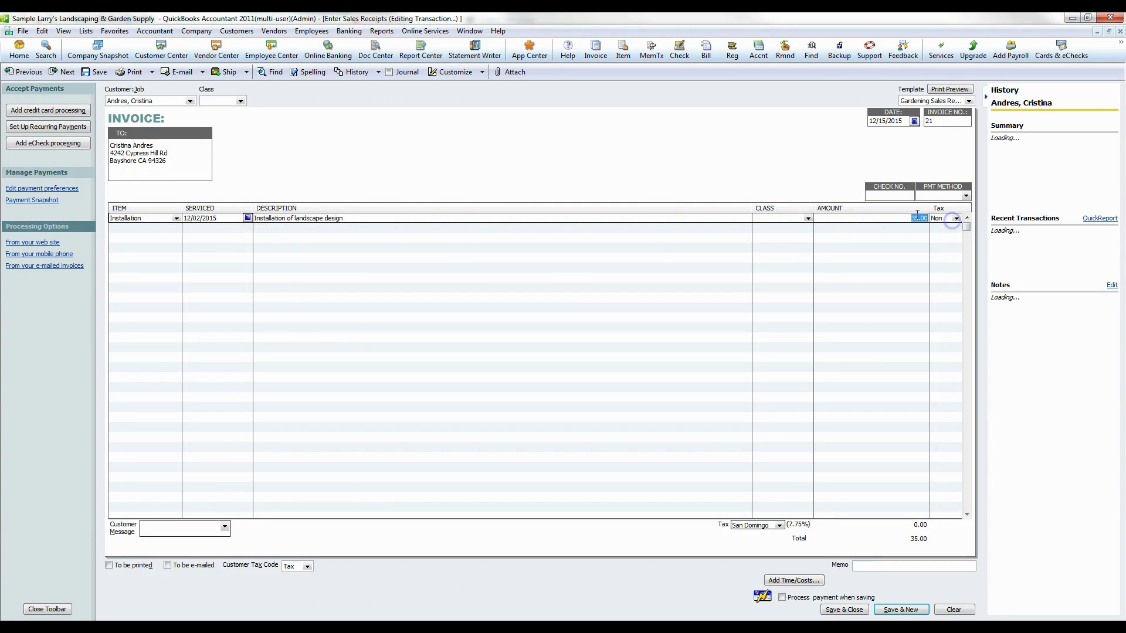
text(50)
key(Tab)
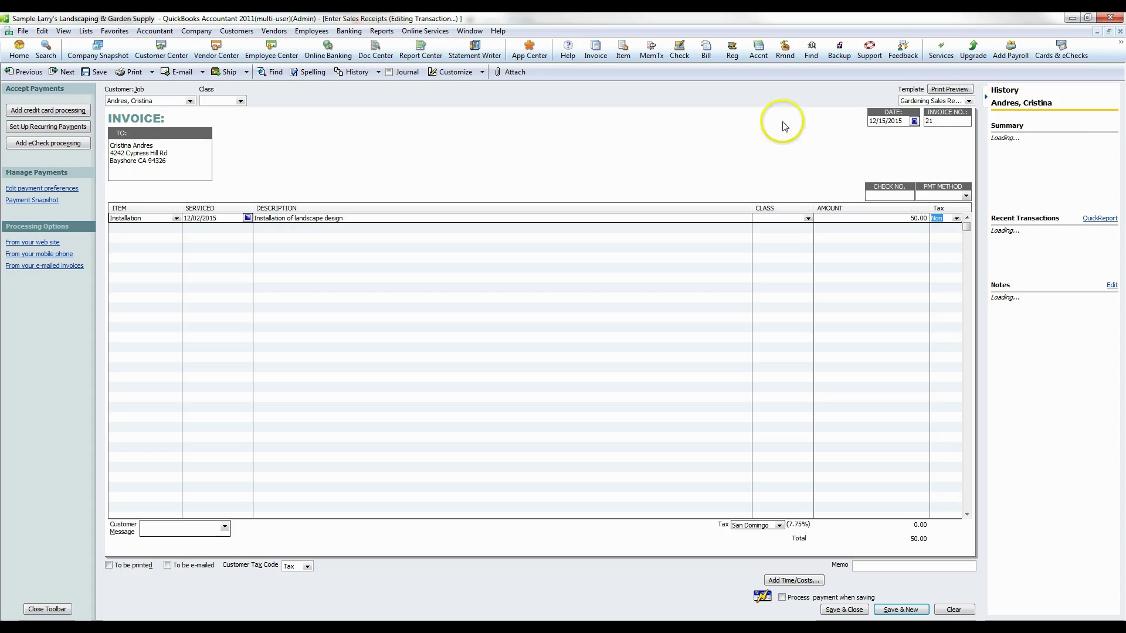
- Set payment method to Check with check number 4533, then save the receipt
click(965, 195)
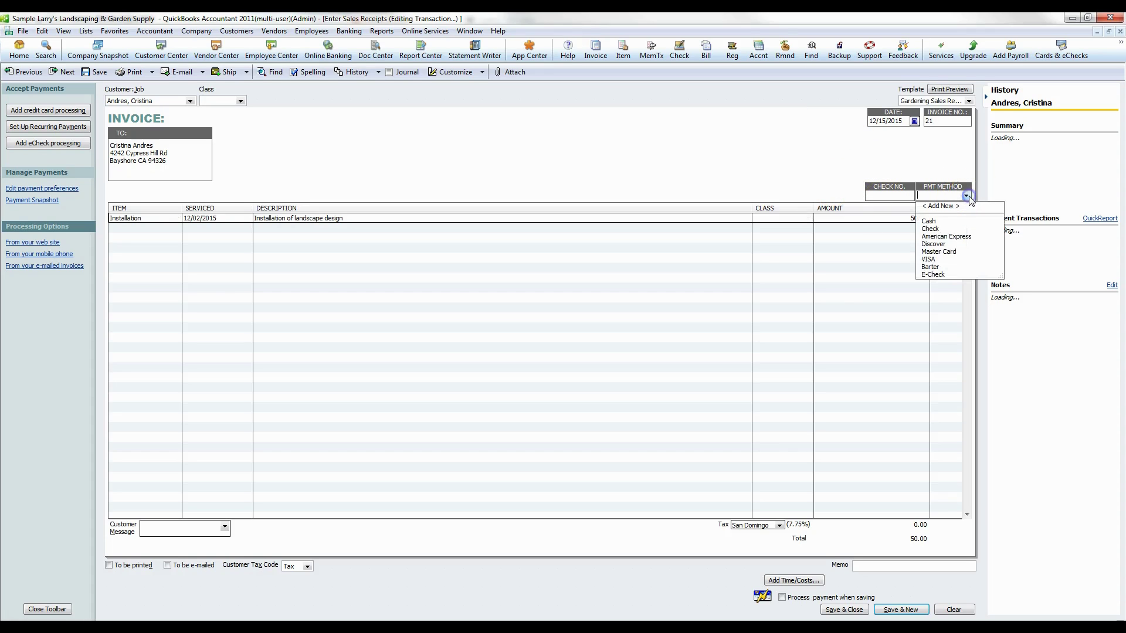
click(932, 228)
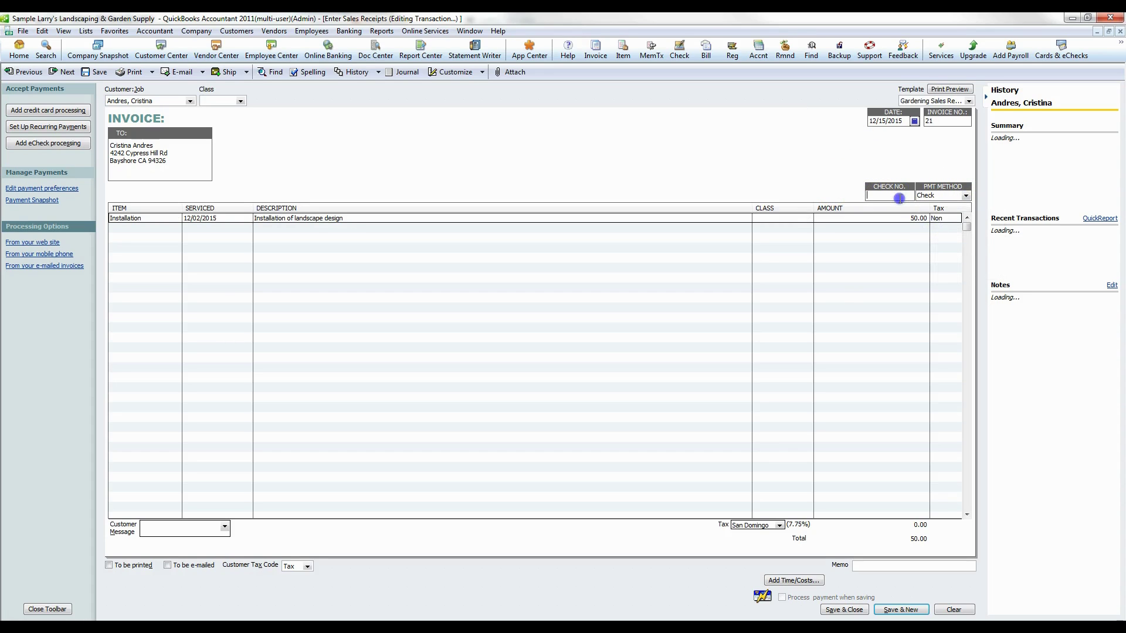
click(896, 197)
text(4533)
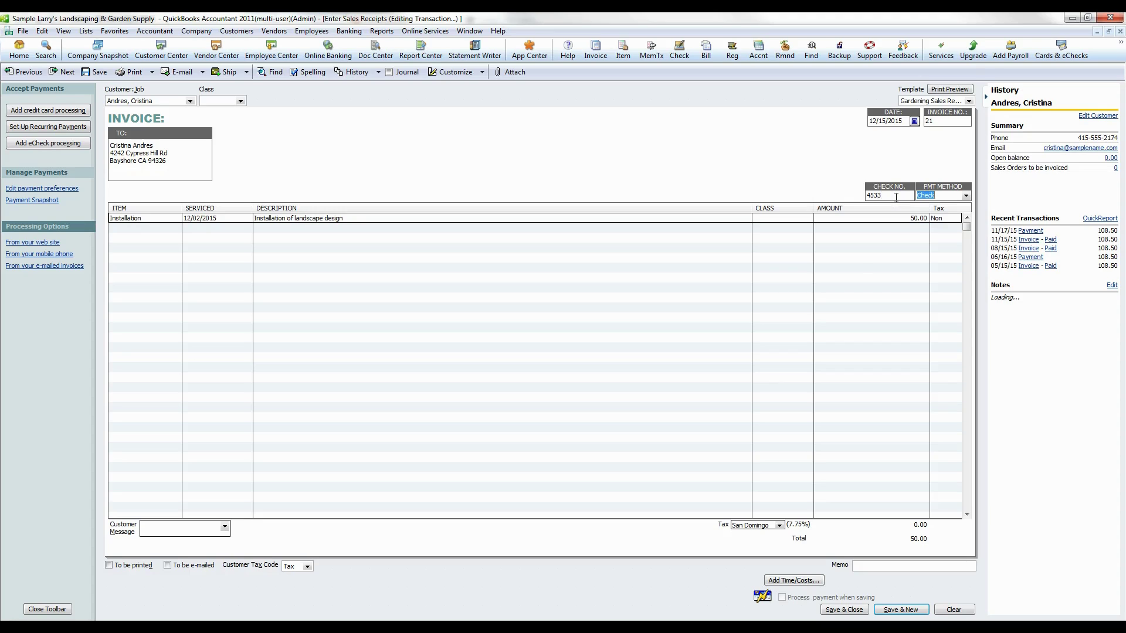
click(833, 276)
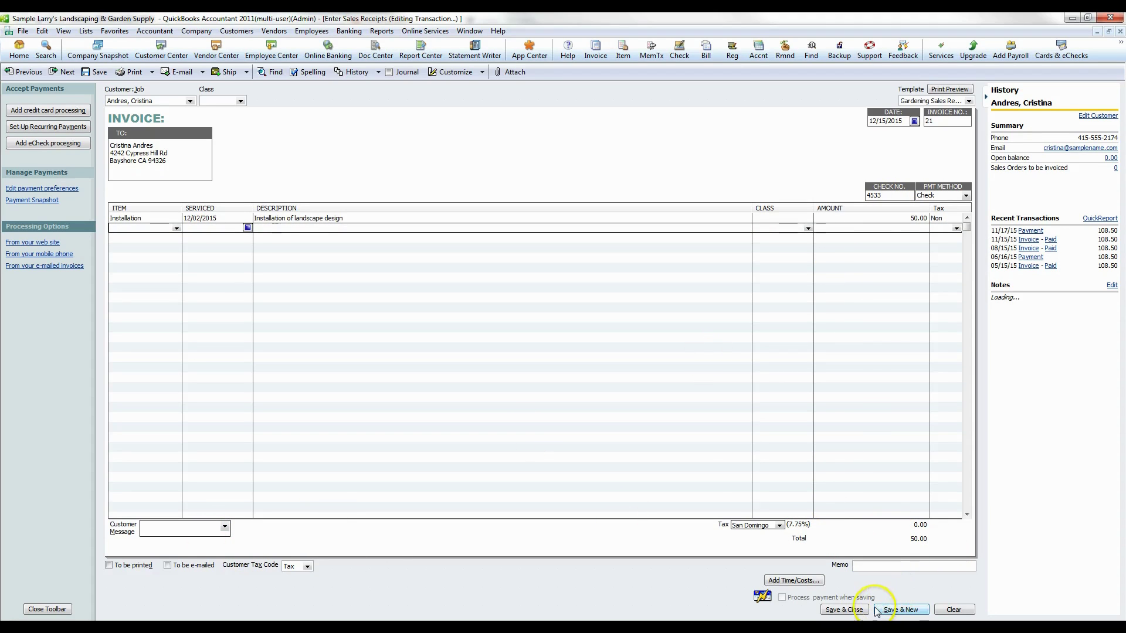
click(856, 611)
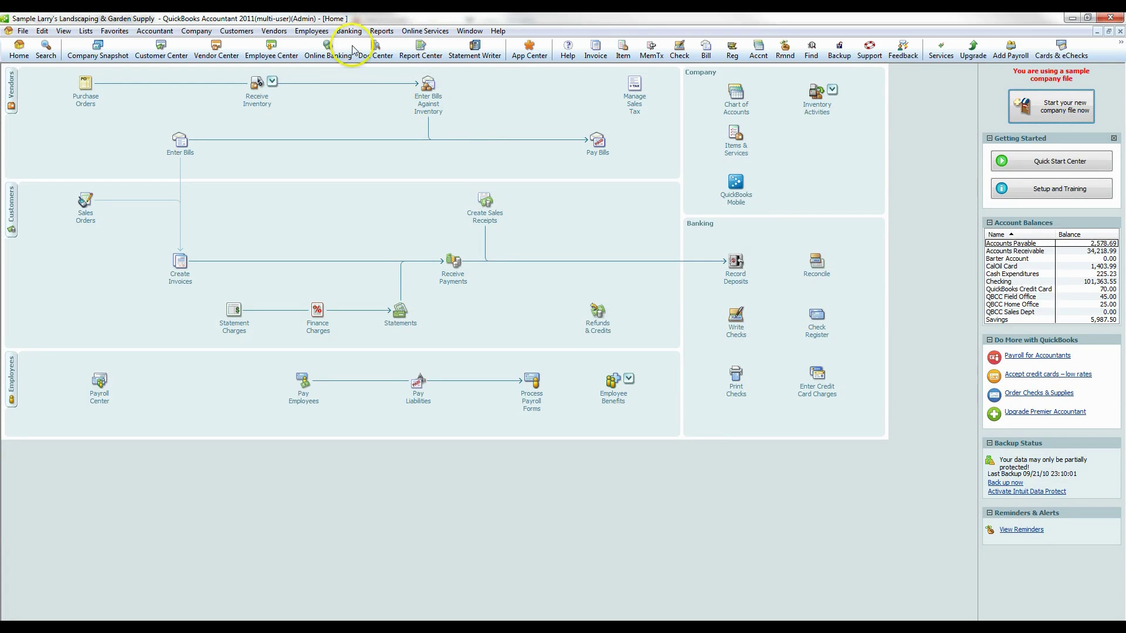
- Deposit the 50.00 RCPT payment into Checking and save the deposit
click(740, 271)
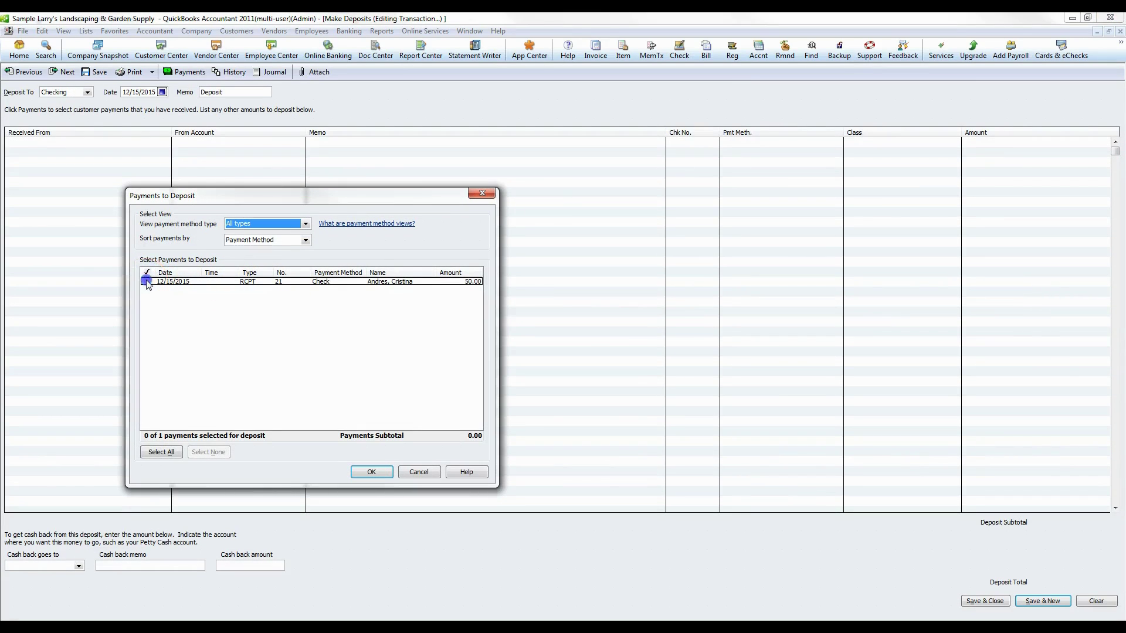
click(147, 281)
click(372, 473)
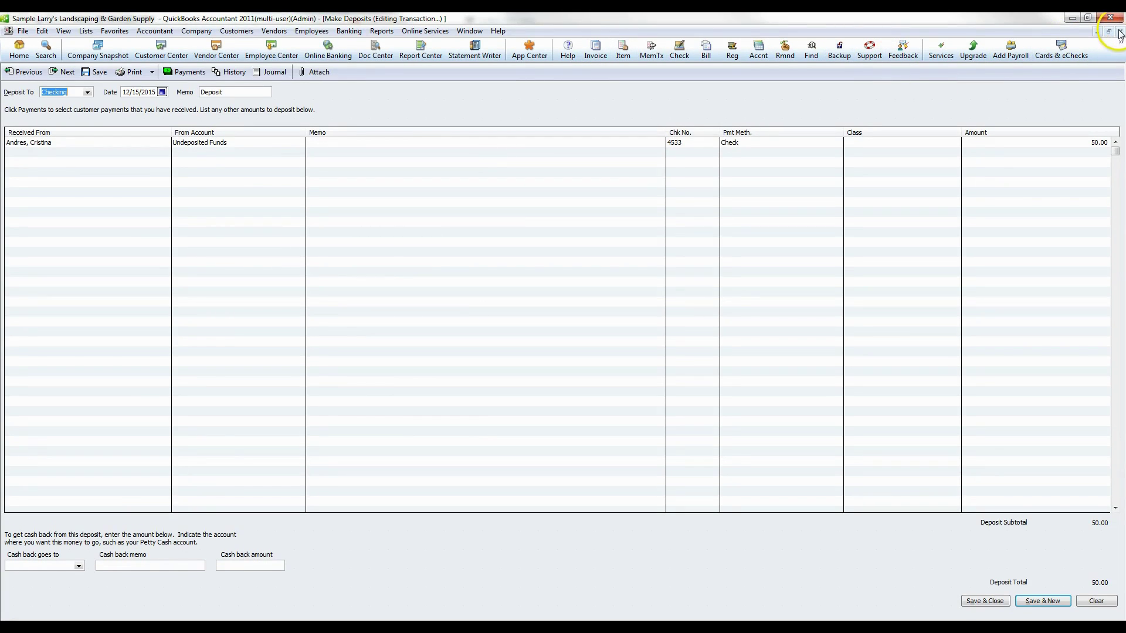
click(982, 601)
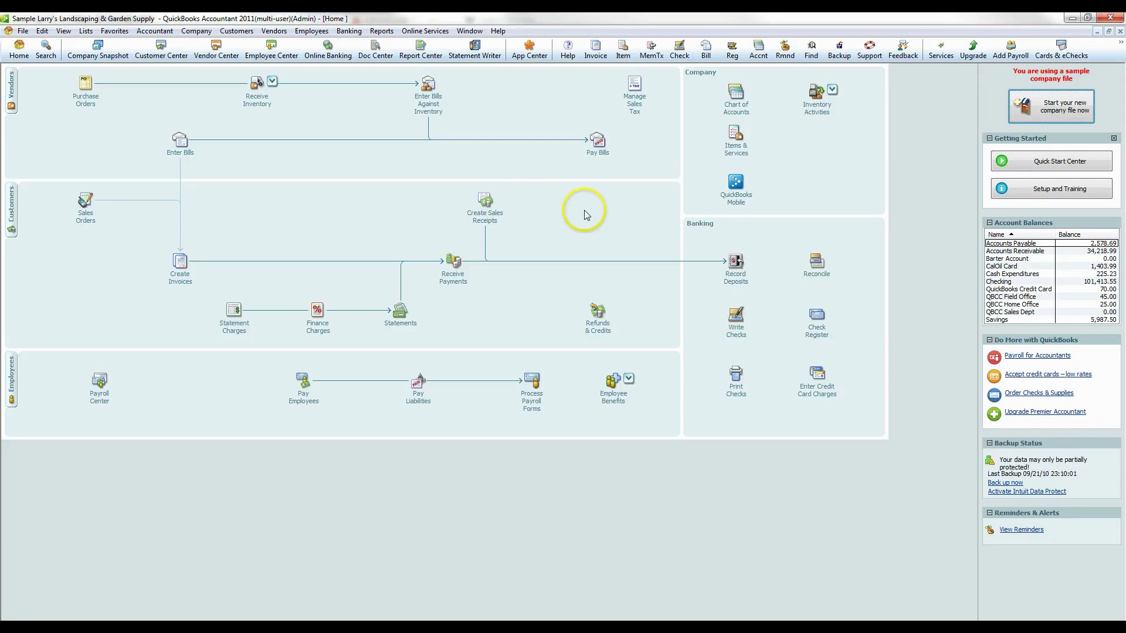
click(381, 31)
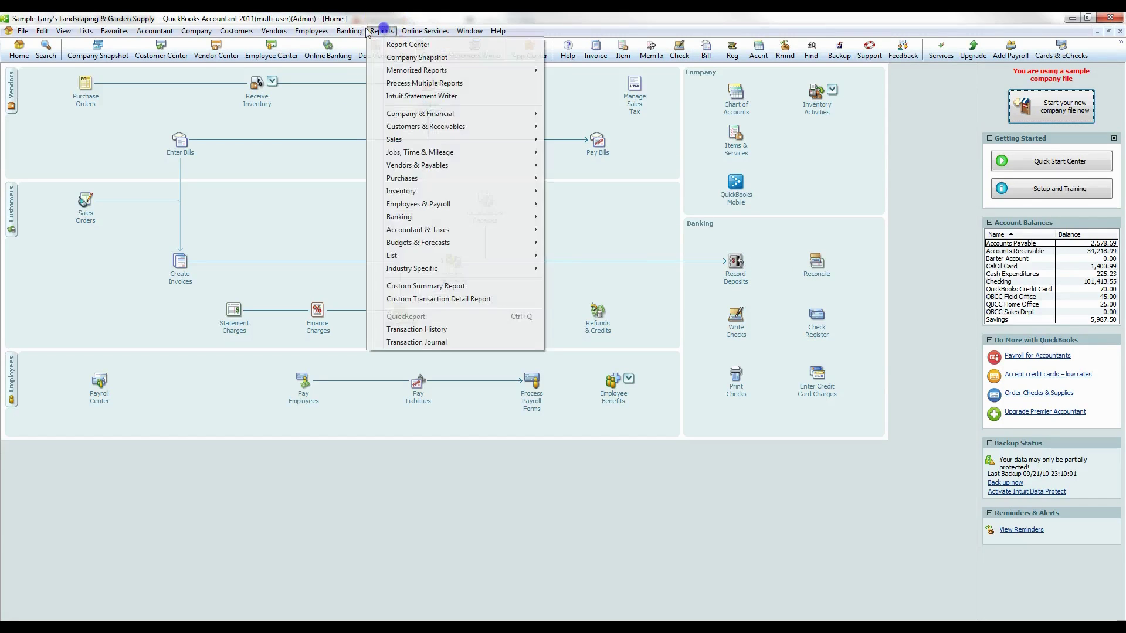
mouse_move(349, 30)
click(369, 126)
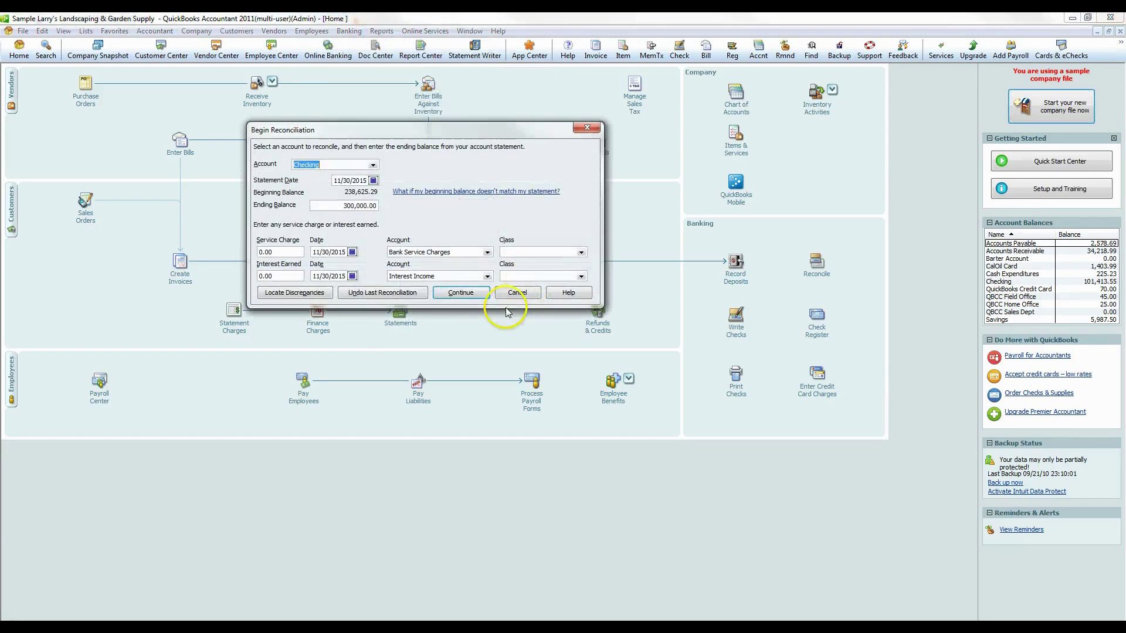
click(458, 293)
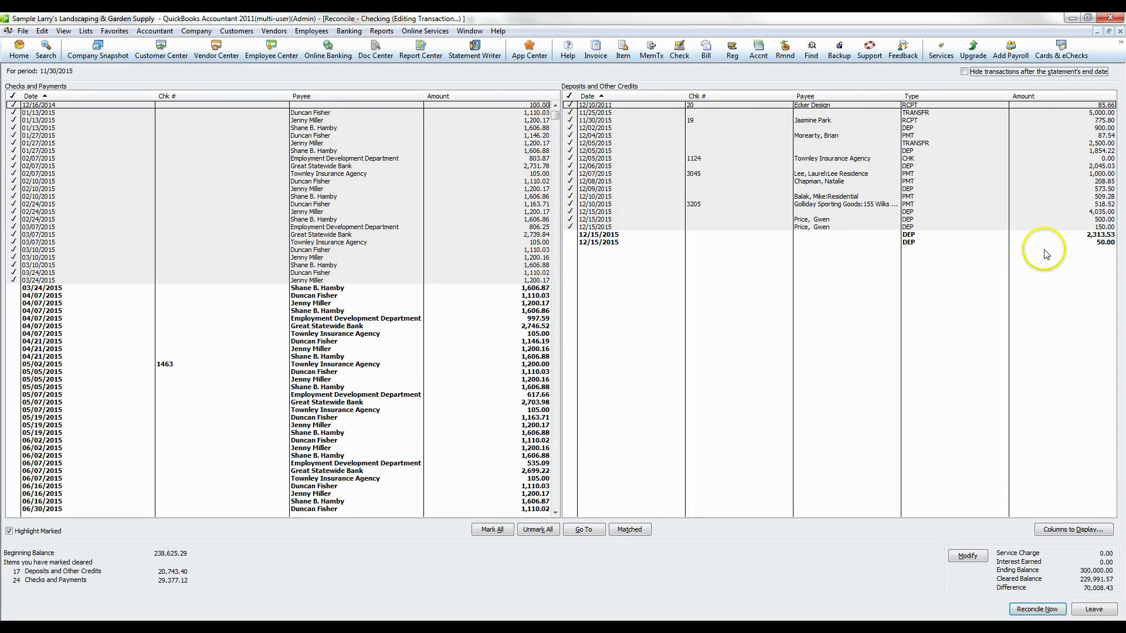
click(1120, 33)
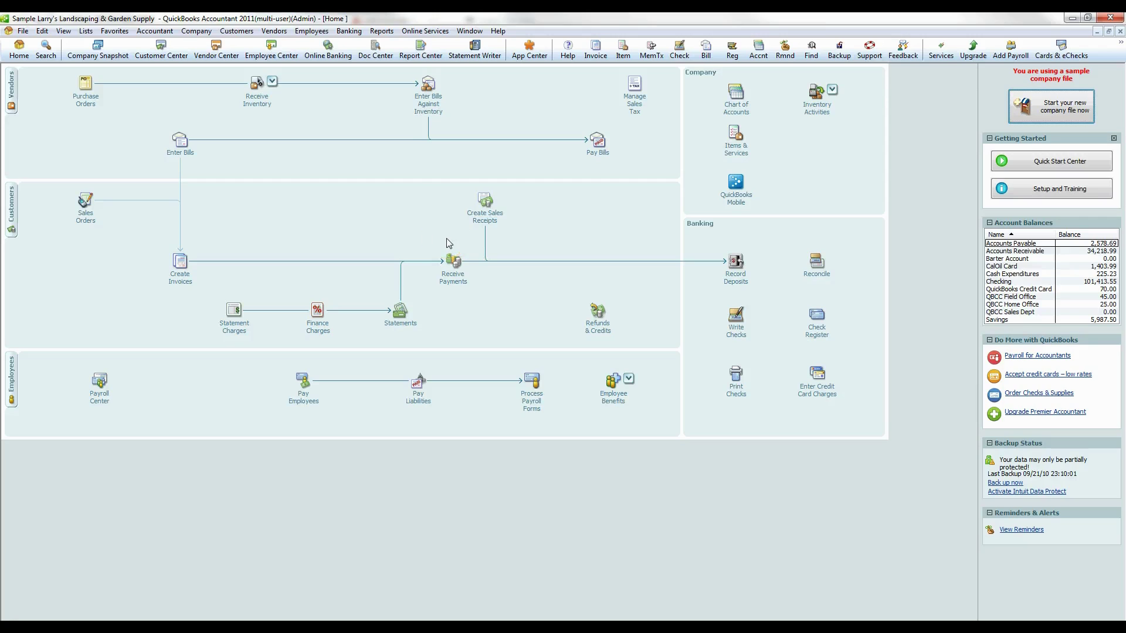